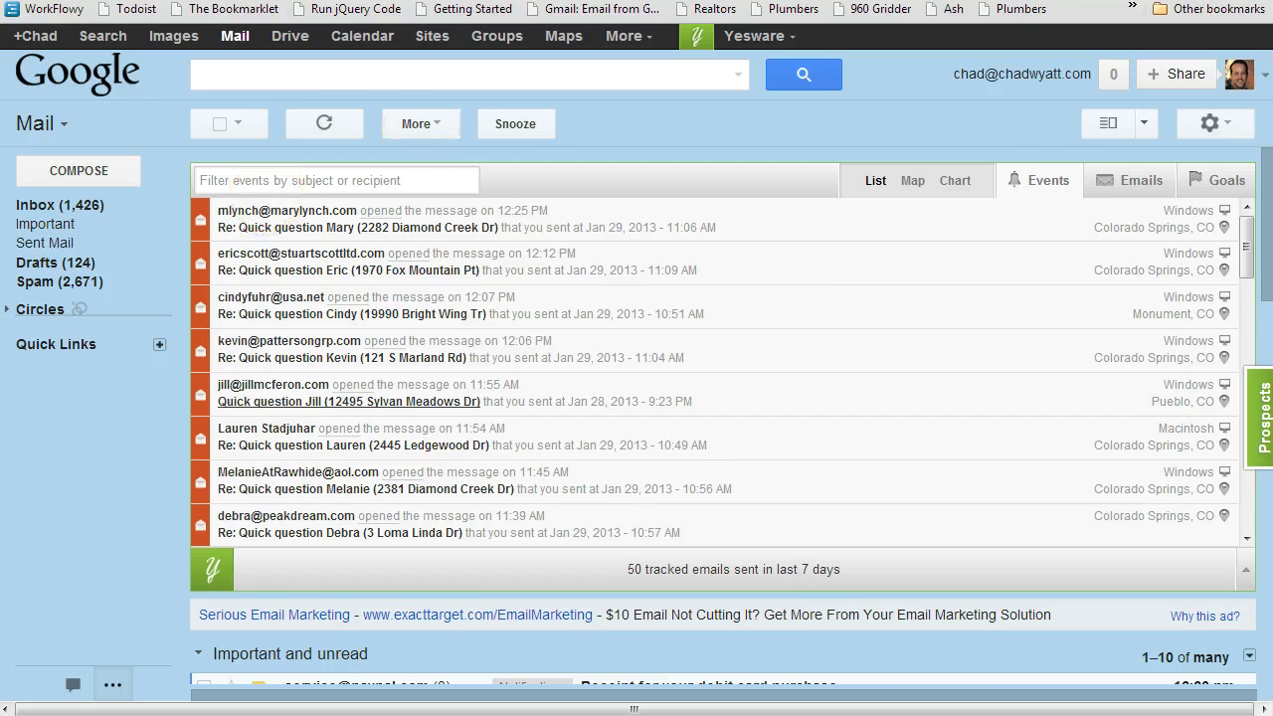
{"action": "key", "text": "ctrl+Tab"}
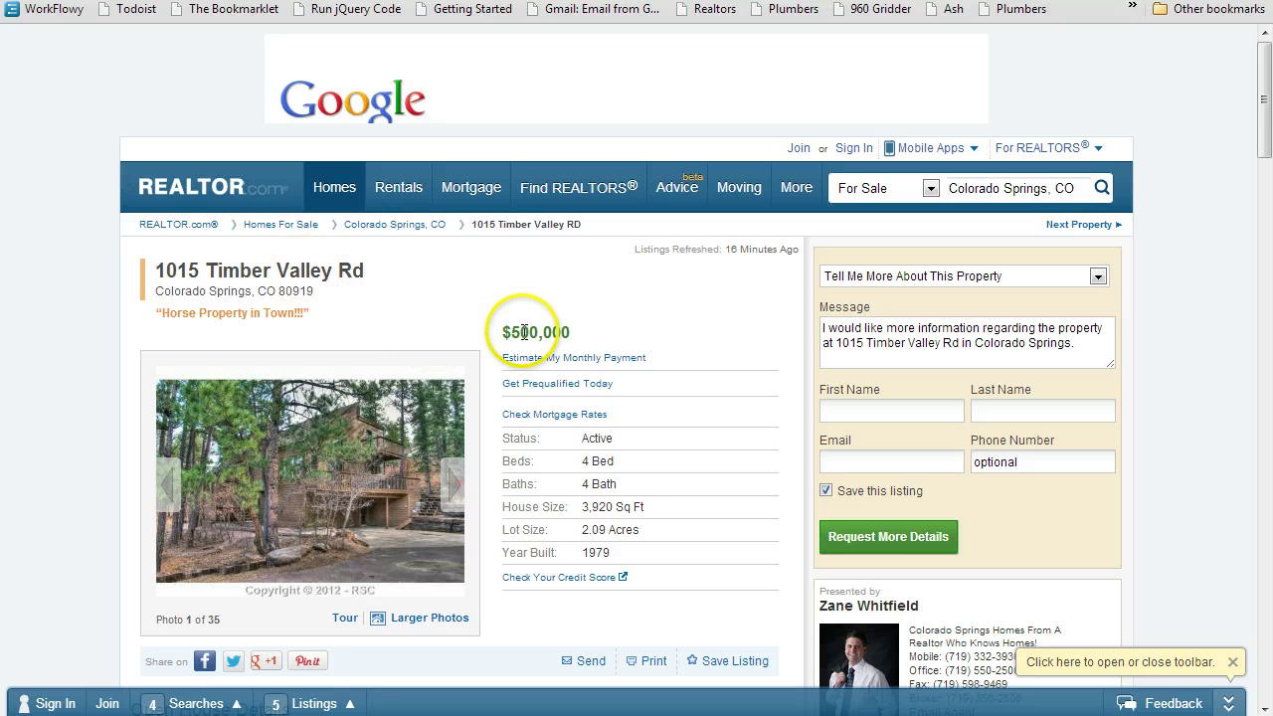
Step: Look over the listing, then use the Realtors bookmarklet to pull its email addresses into a bar
{"action": "scroll", "coordinate": [514, 333], "scroll_direction": "down", "scroll_amount": 1}
{"action": "scroll", "coordinate": [514, 332], "scroll_direction": "up", "scroll_amount": 1}
{"action": "scroll", "coordinate": [514, 332], "scroll_direction": "down", "scroll_amount": 1}
{"action": "scroll", "coordinate": [514, 332], "scroll_direction": "up", "scroll_amount": 1}
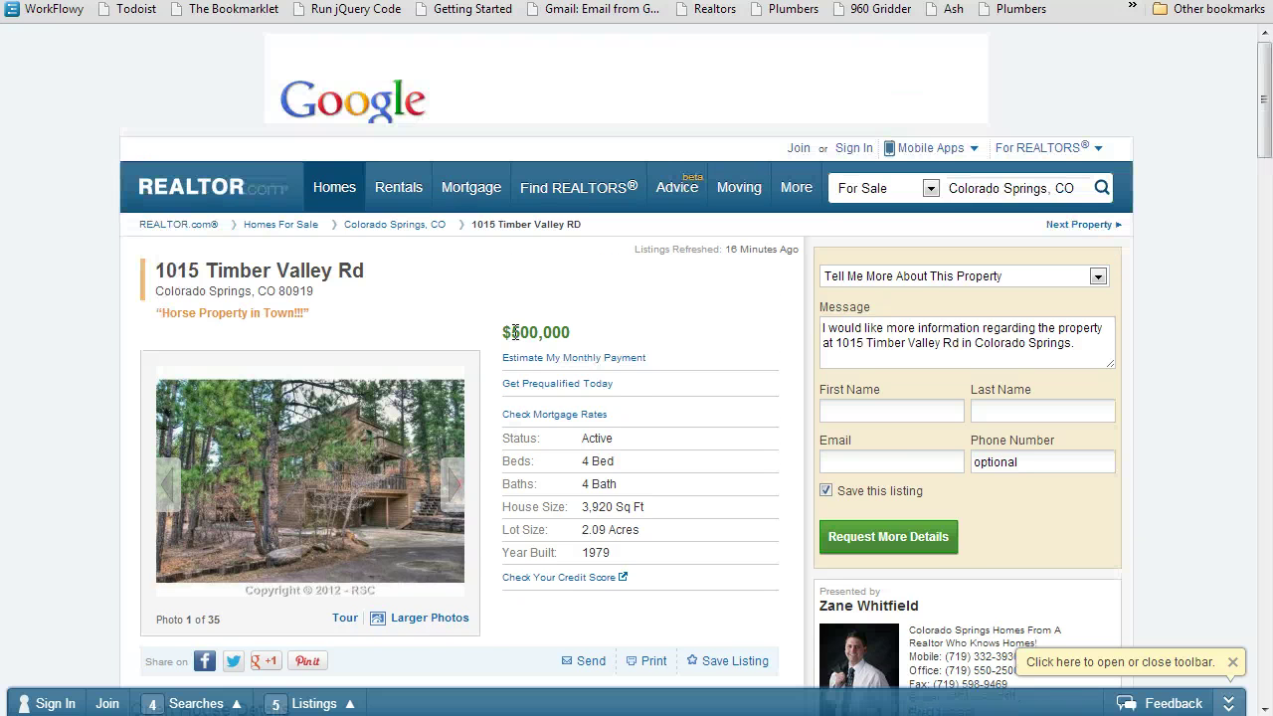
{"action": "scroll", "coordinate": [514, 332], "scroll_direction": "down", "scroll_amount": 1}
{"action": "scroll", "coordinate": [514, 332], "scroll_direction": "up", "scroll_amount": 1}
{"action": "scroll", "coordinate": [516, 342], "scroll_direction": "down", "scroll_amount": 1}
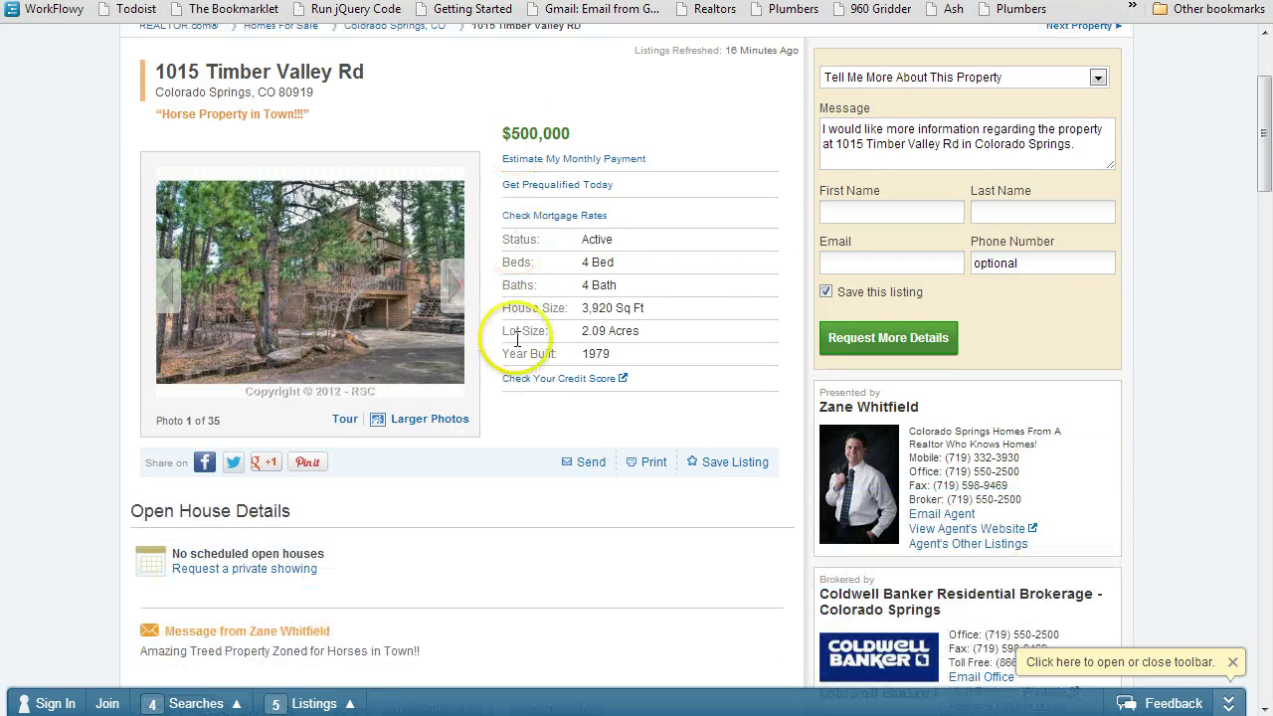
{"action": "scroll", "coordinate": [602, 358], "scroll_direction": "up", "scroll_amount": 1}
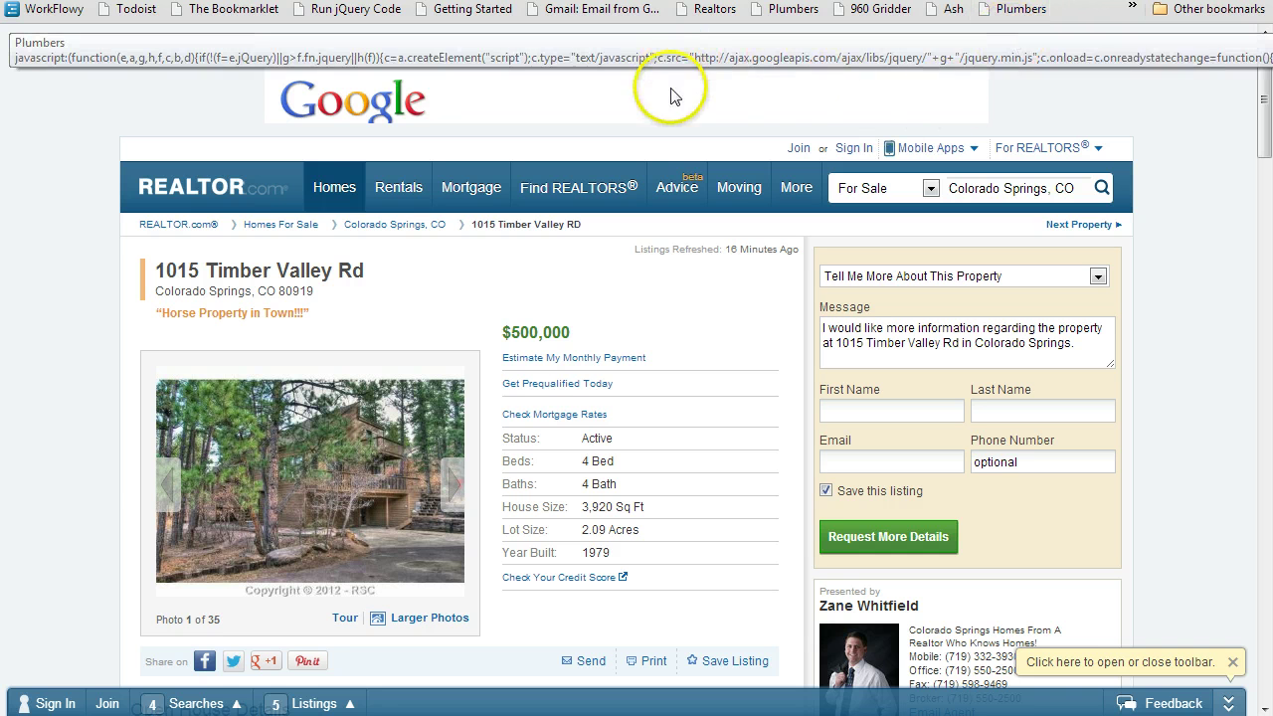
{"action": "left_click", "coordinate": [712, 10]}
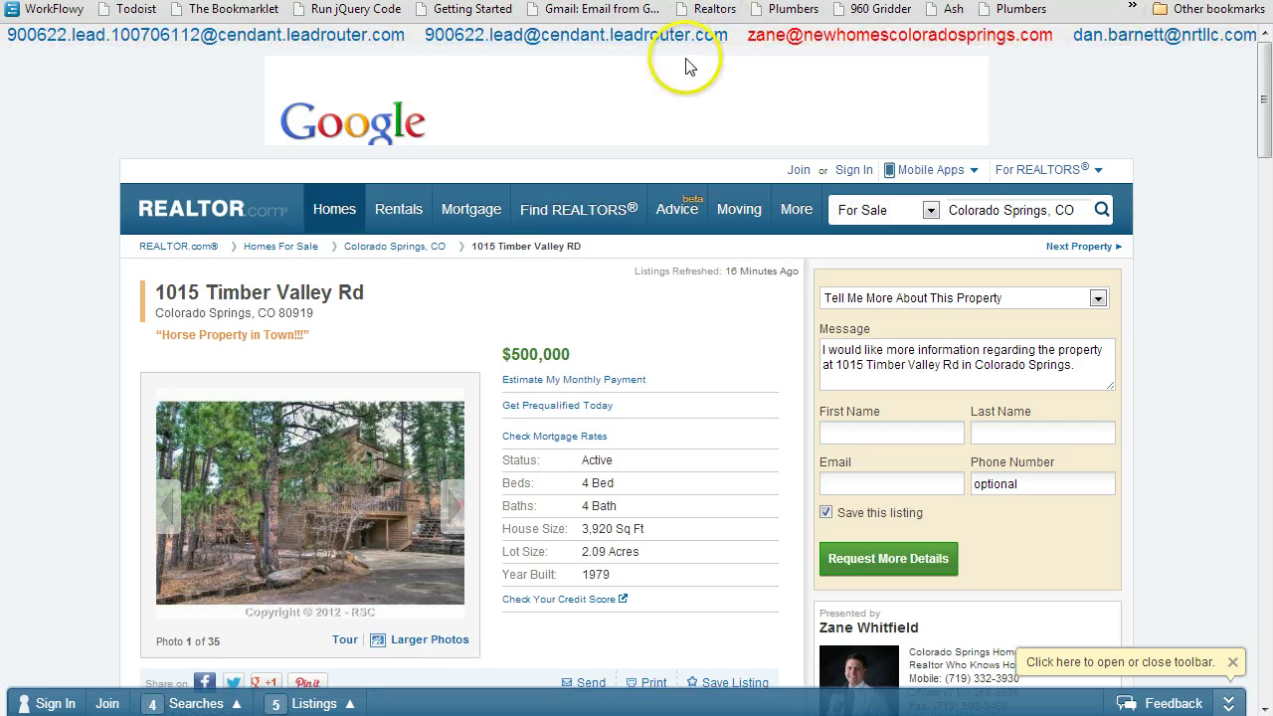
Step: Start a tracked email to the listing agent from the scraped email bar
{"action": "scroll", "coordinate": [781, 159], "scroll_direction": "down", "scroll_amount": 1}
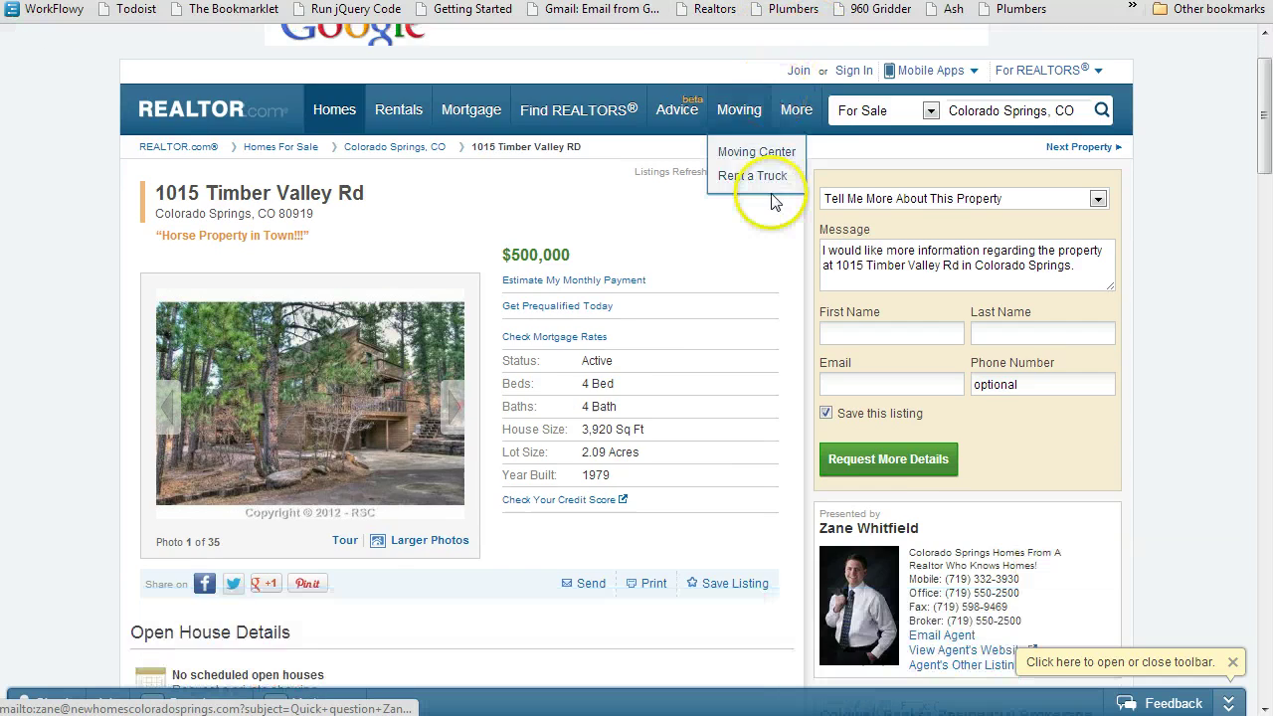
{"action": "scroll", "coordinate": [774, 202], "scroll_direction": "down", "scroll_amount": 2}
{"action": "scroll", "coordinate": [865, 390], "scroll_direction": "up", "scroll_amount": 3}
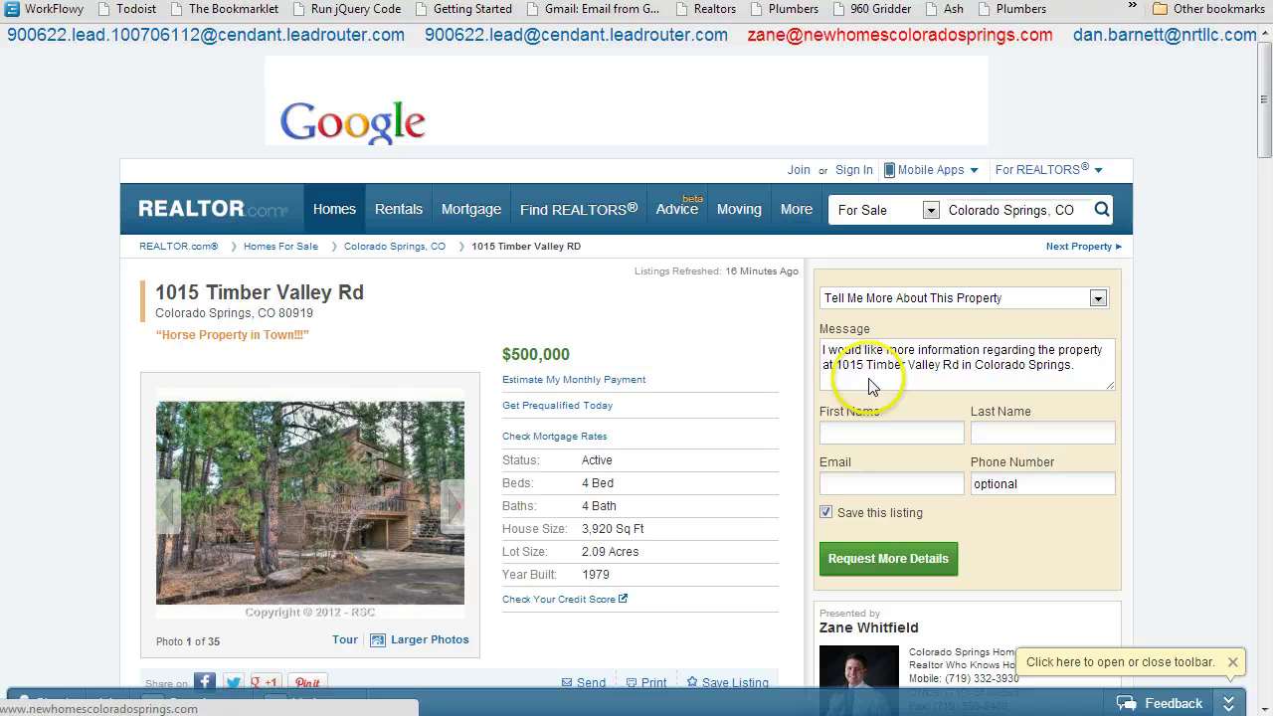
{"action": "scroll", "coordinate": [487, 355], "scroll_direction": "down", "scroll_amount": 2}
{"action": "scroll", "coordinate": [483, 355], "scroll_direction": "up", "scroll_amount": 2}
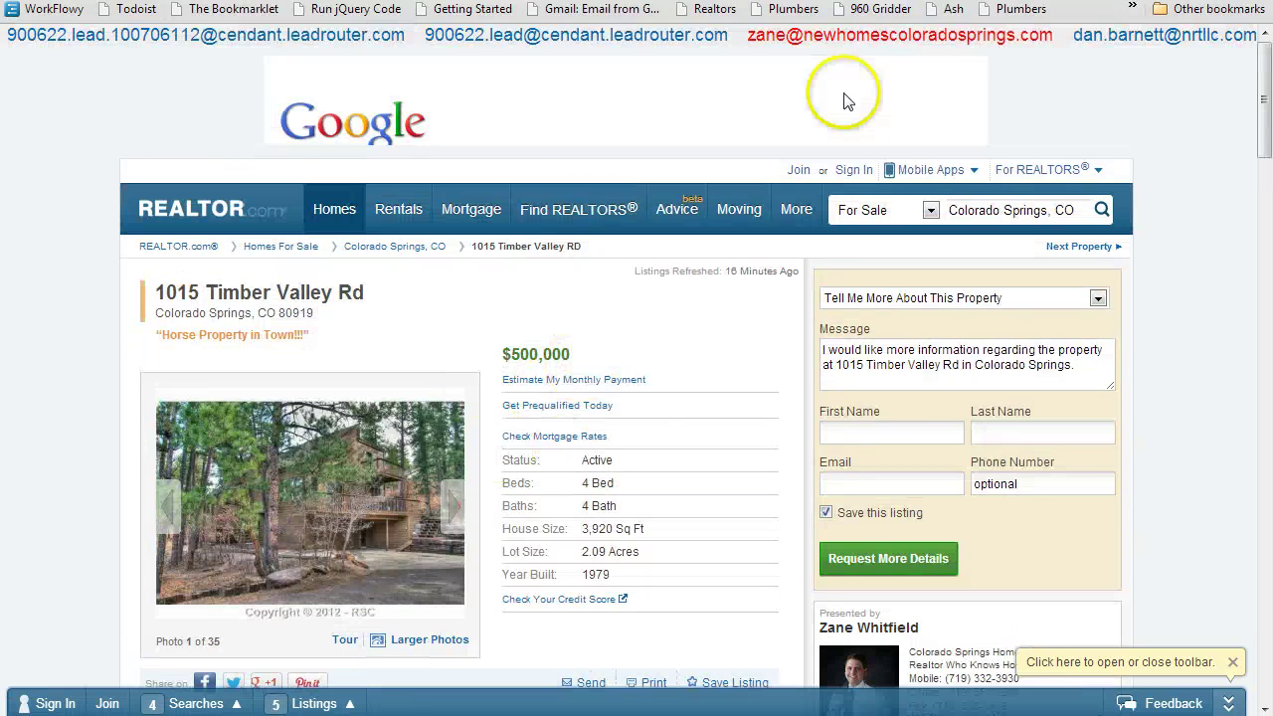
{"action": "left_click", "coordinate": [872, 38]}
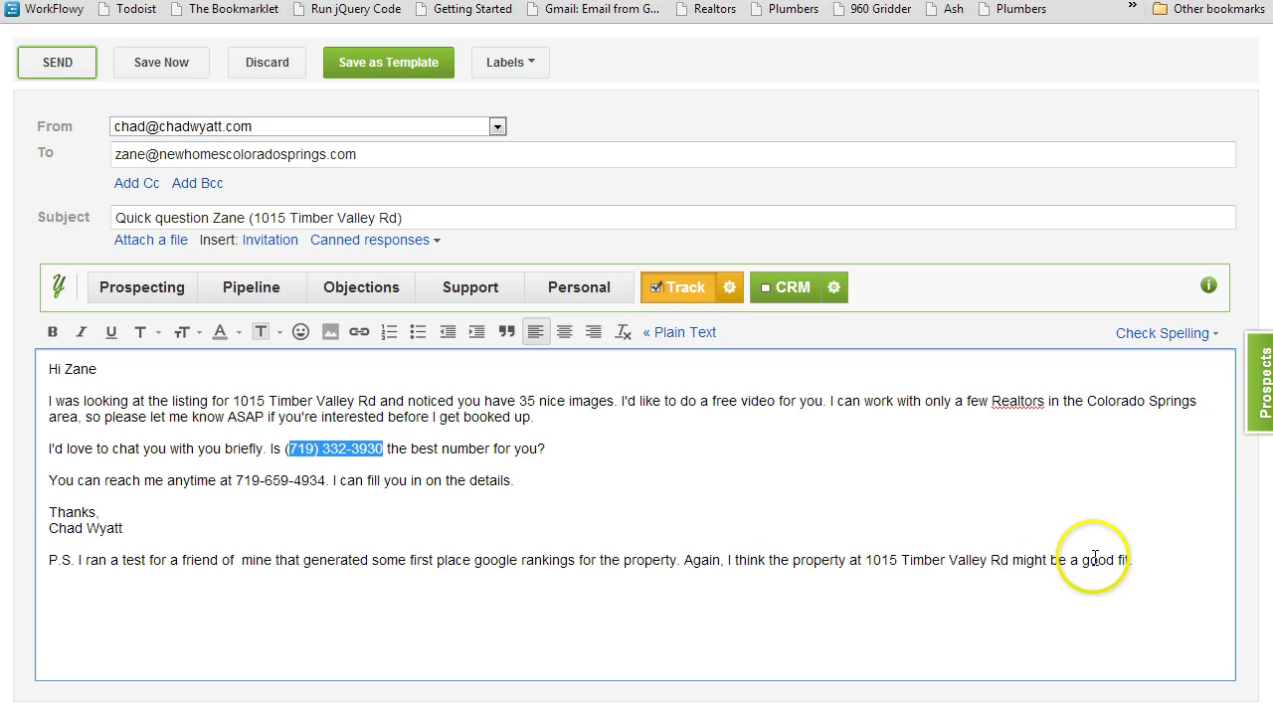
Step: Review the agent draft's body, briefly selecting and then deselecting its closing paragraphs
{"action": "left_click", "coordinate": [409, 504]}
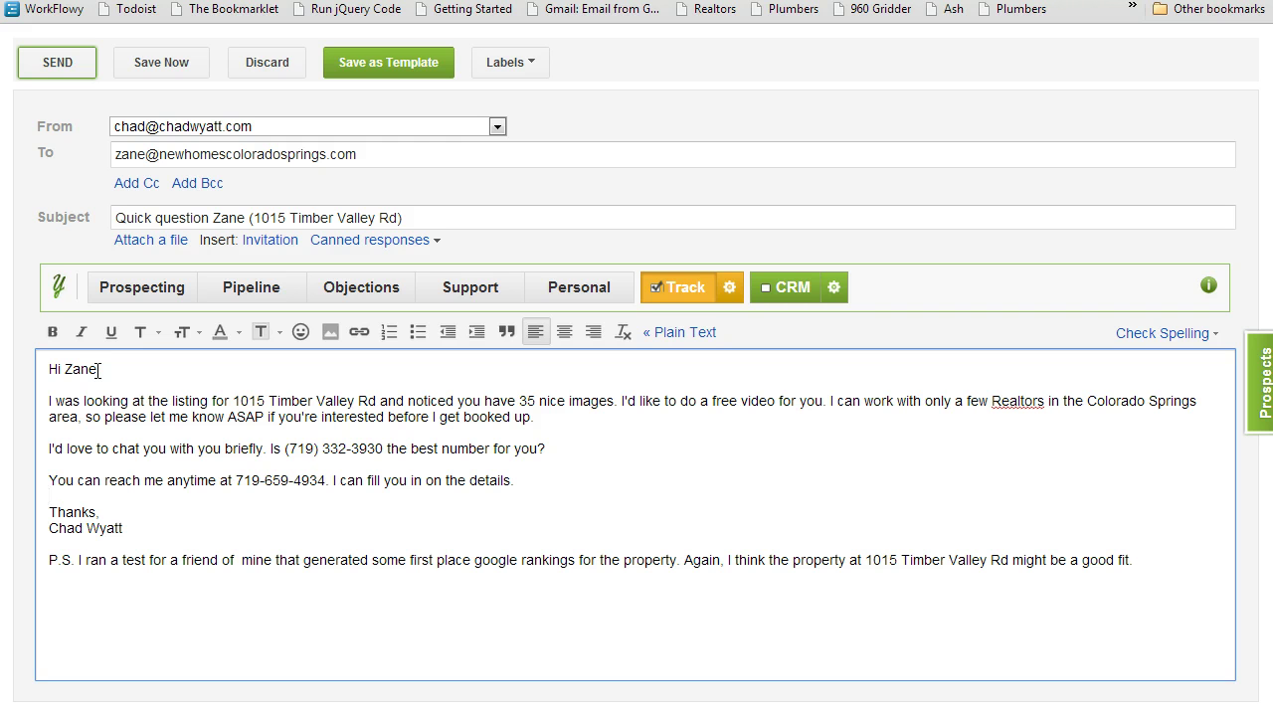
{"action": "right_click", "coordinate": [97, 370]}
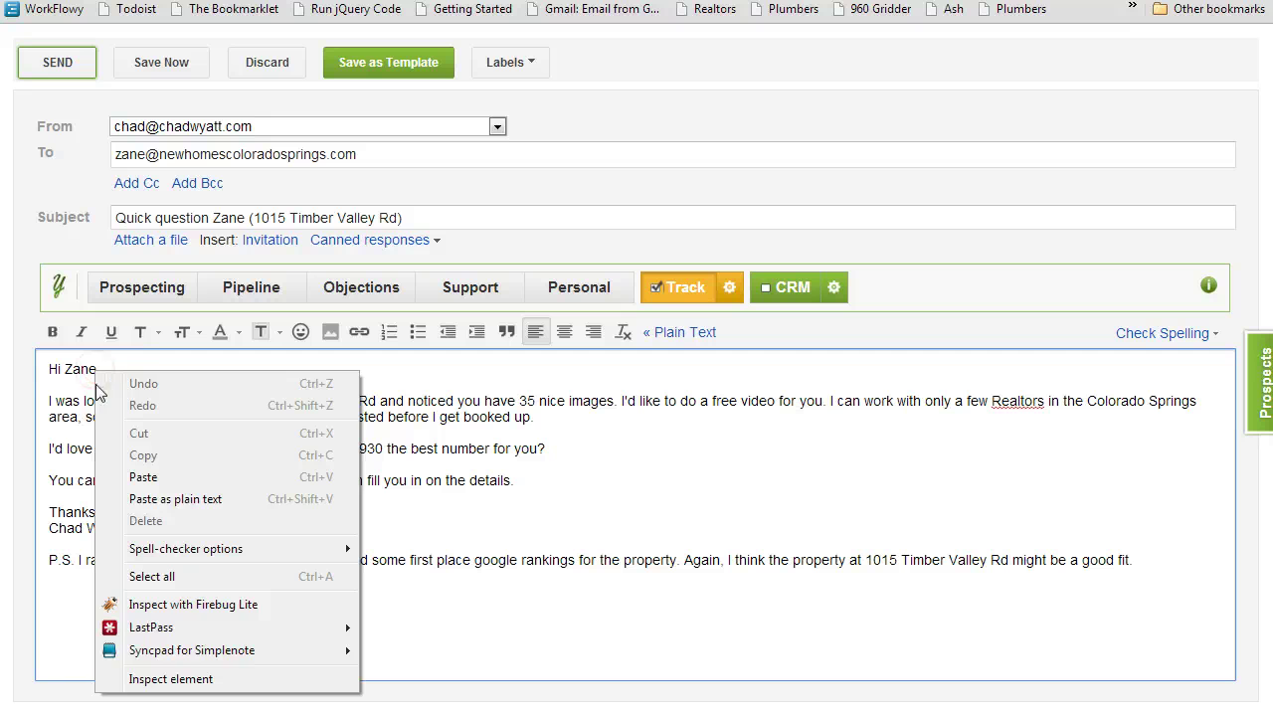
{"action": "left_click", "coordinate": [89, 395]}
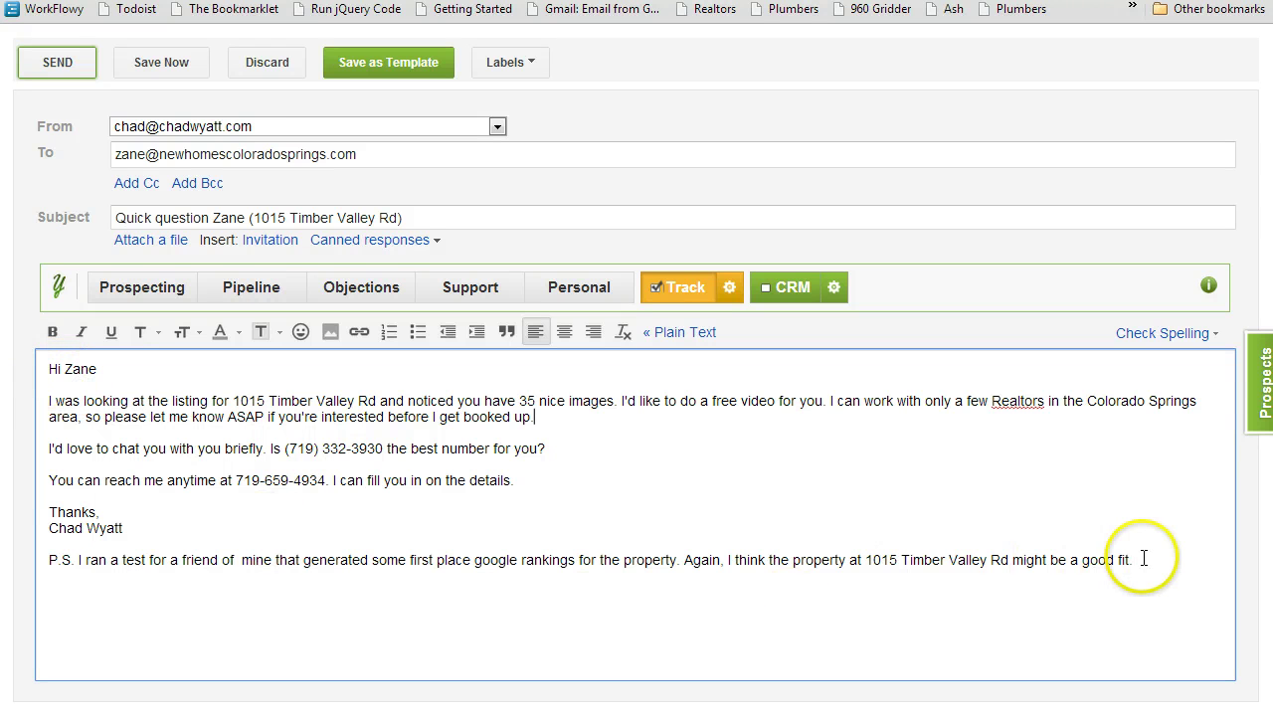
{"action": "left_click_drag", "start_coordinate": [906, 536], "coordinate": [377, 434]}
{"action": "left_click", "coordinate": [378, 434]}
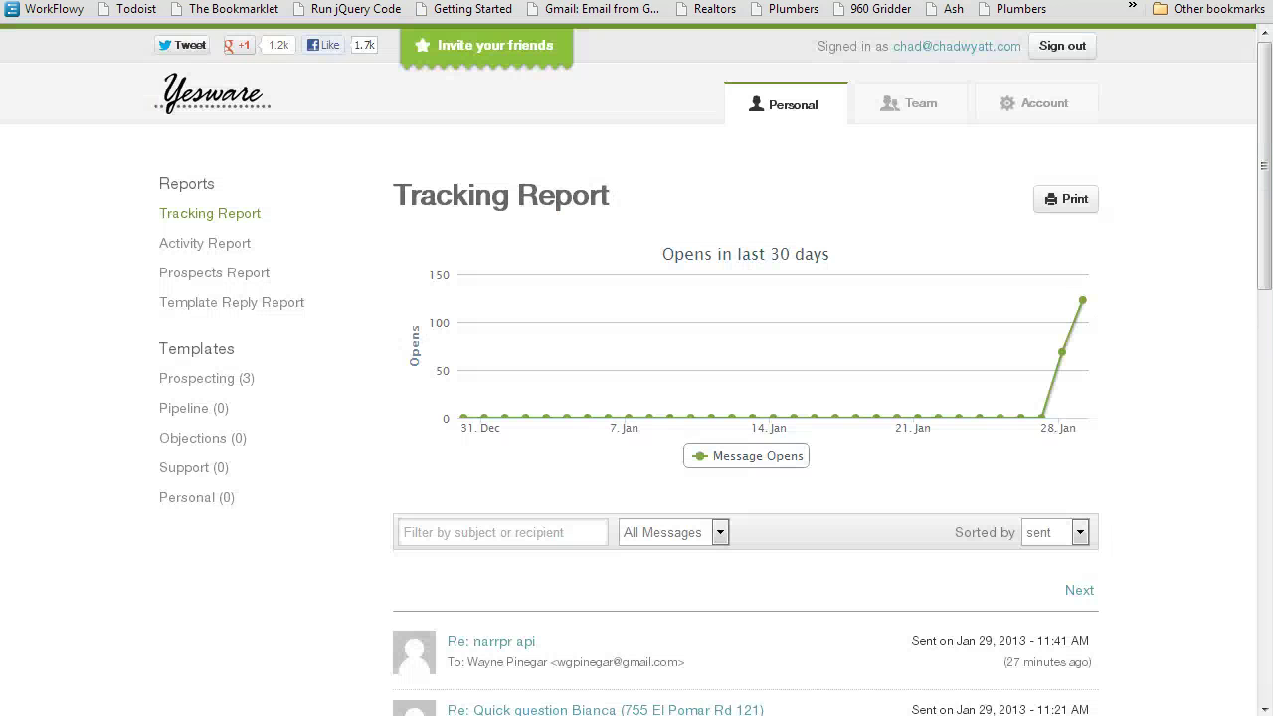
Step: Filter the Yesware Tracking Report from All Messages to Opened
{"action": "scroll", "coordinate": [597, 386], "scroll_direction": "down", "scroll_amount": 1}
{"action": "scroll", "coordinate": [599, 387], "scroll_direction": "down", "scroll_amount": 1}
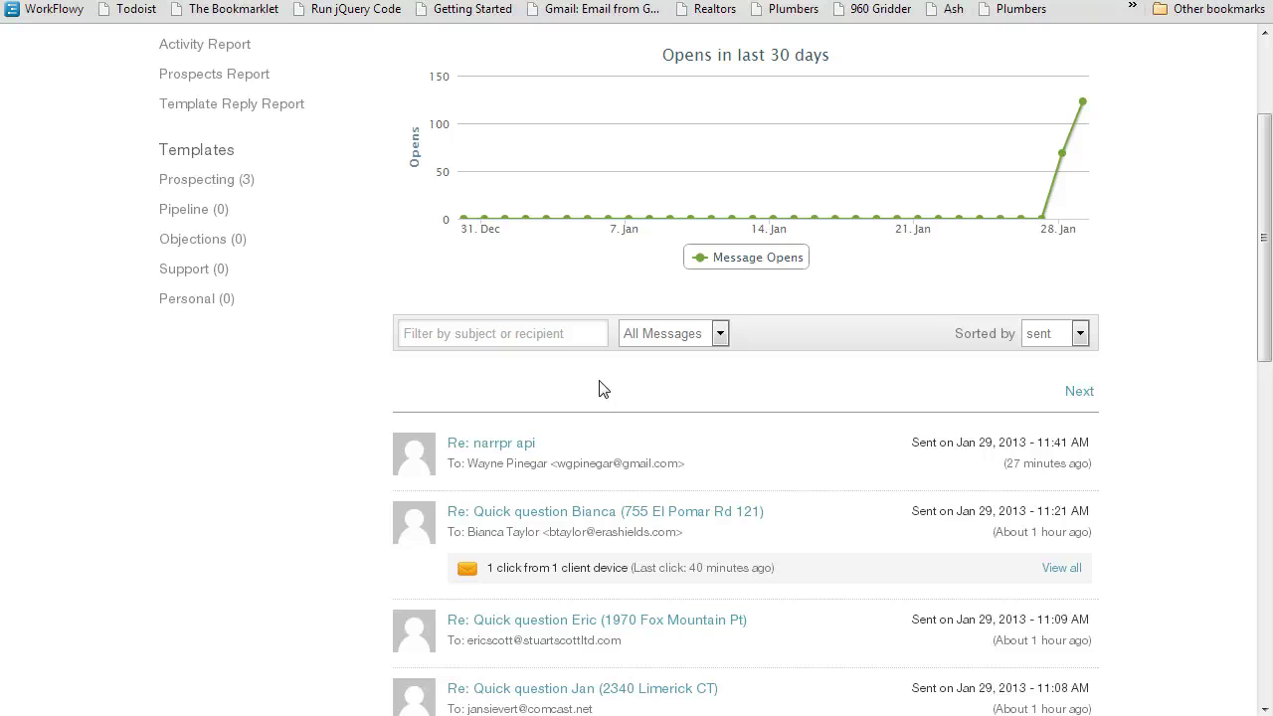
{"action": "left_click", "coordinate": [653, 334]}
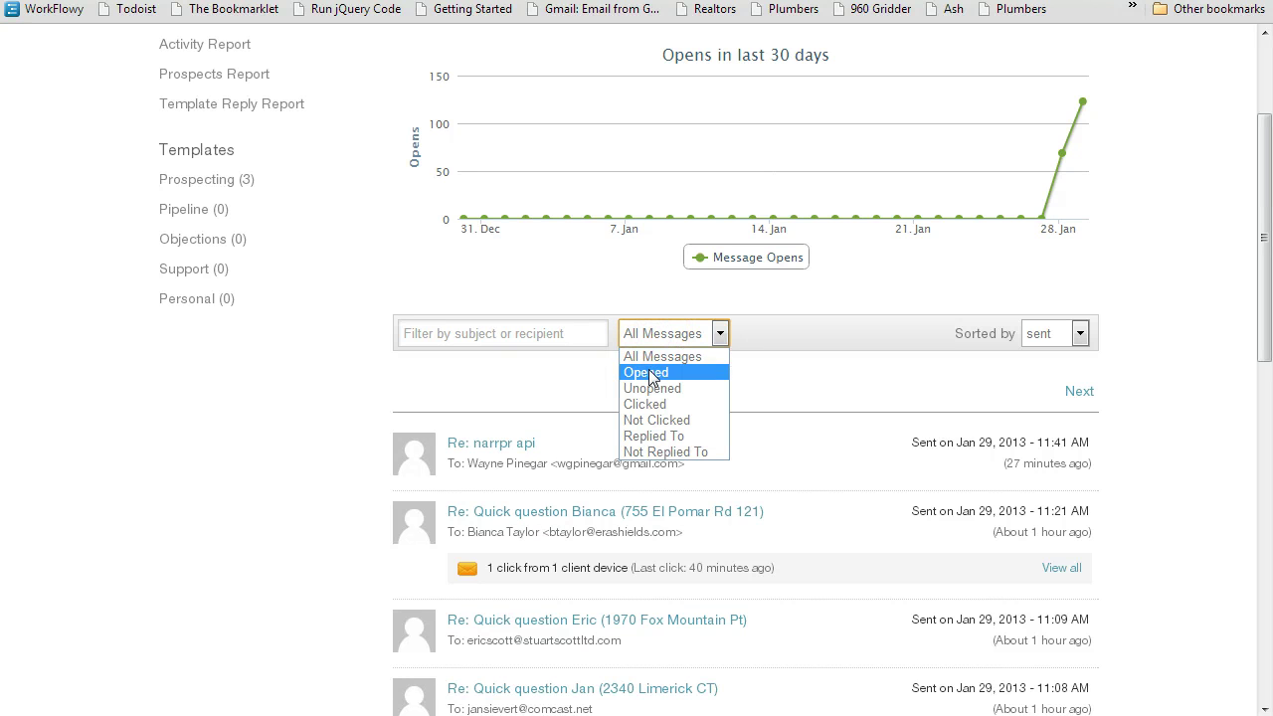
{"action": "left_click", "coordinate": [646, 373]}
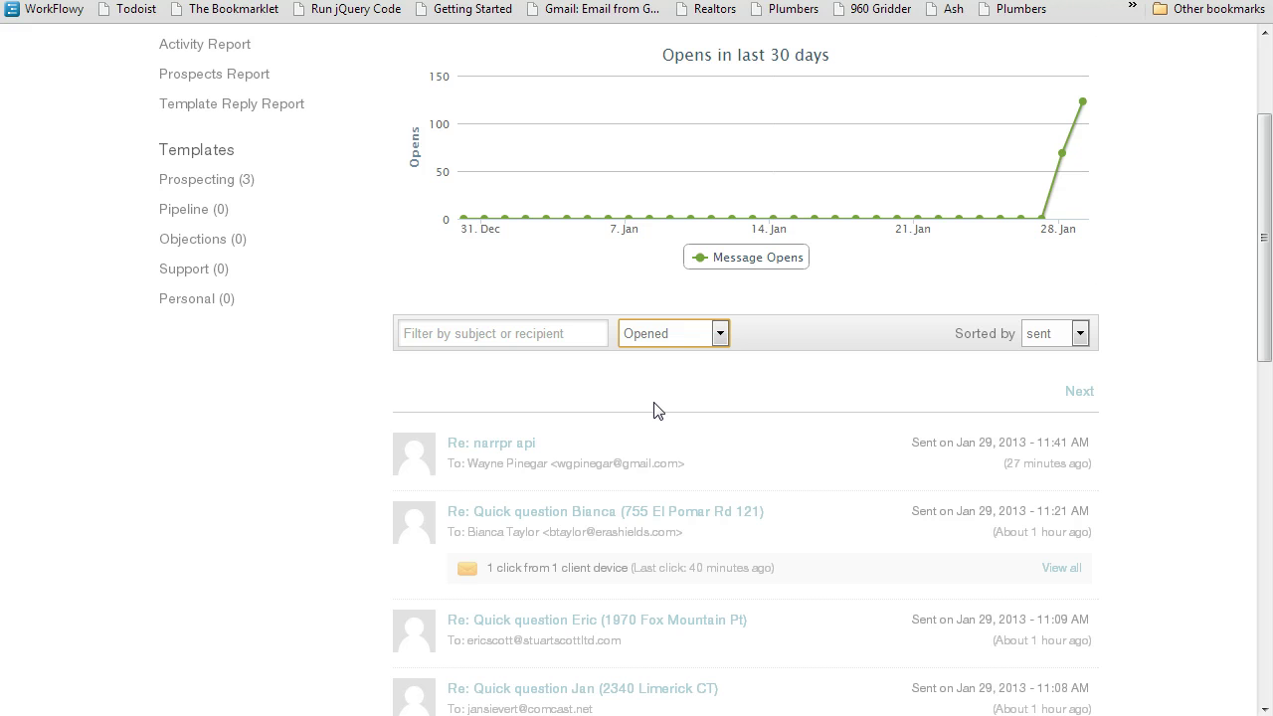
{"action": "scroll", "coordinate": [654, 410], "scroll_direction": "down", "scroll_amount": 2}
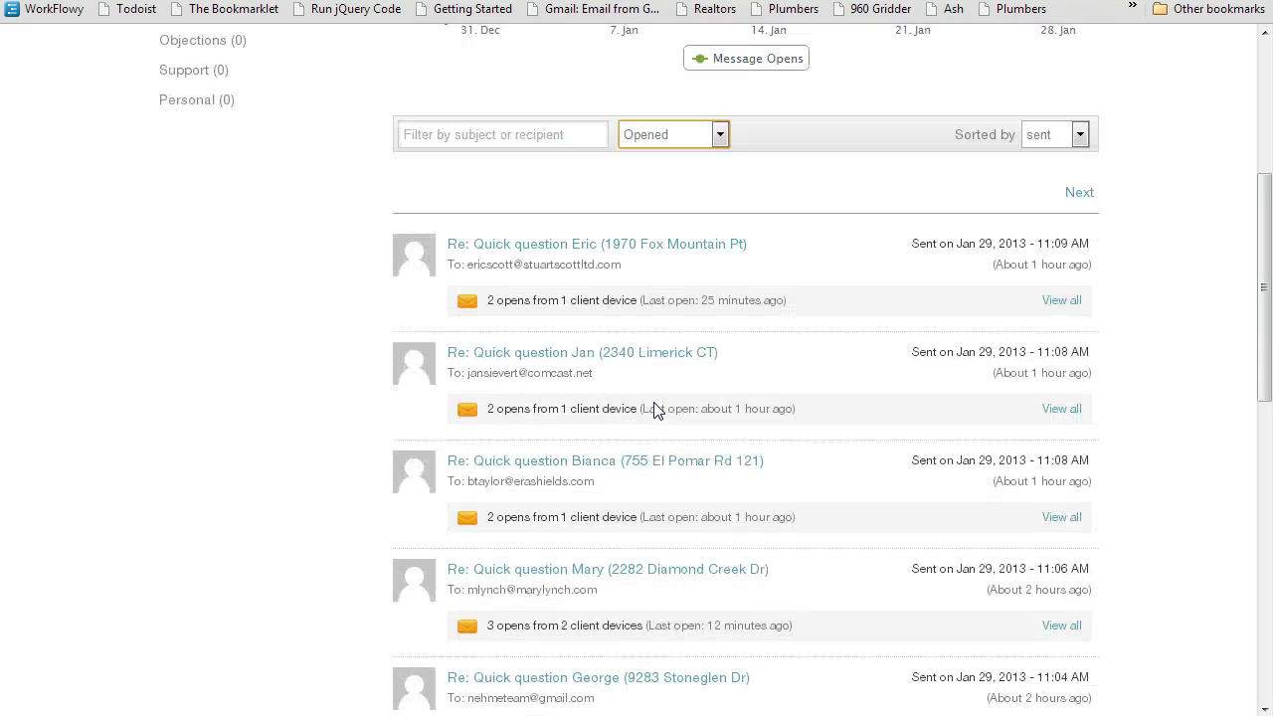
{"action": "scroll", "coordinate": [653, 408], "scroll_direction": "down", "scroll_amount": 1}
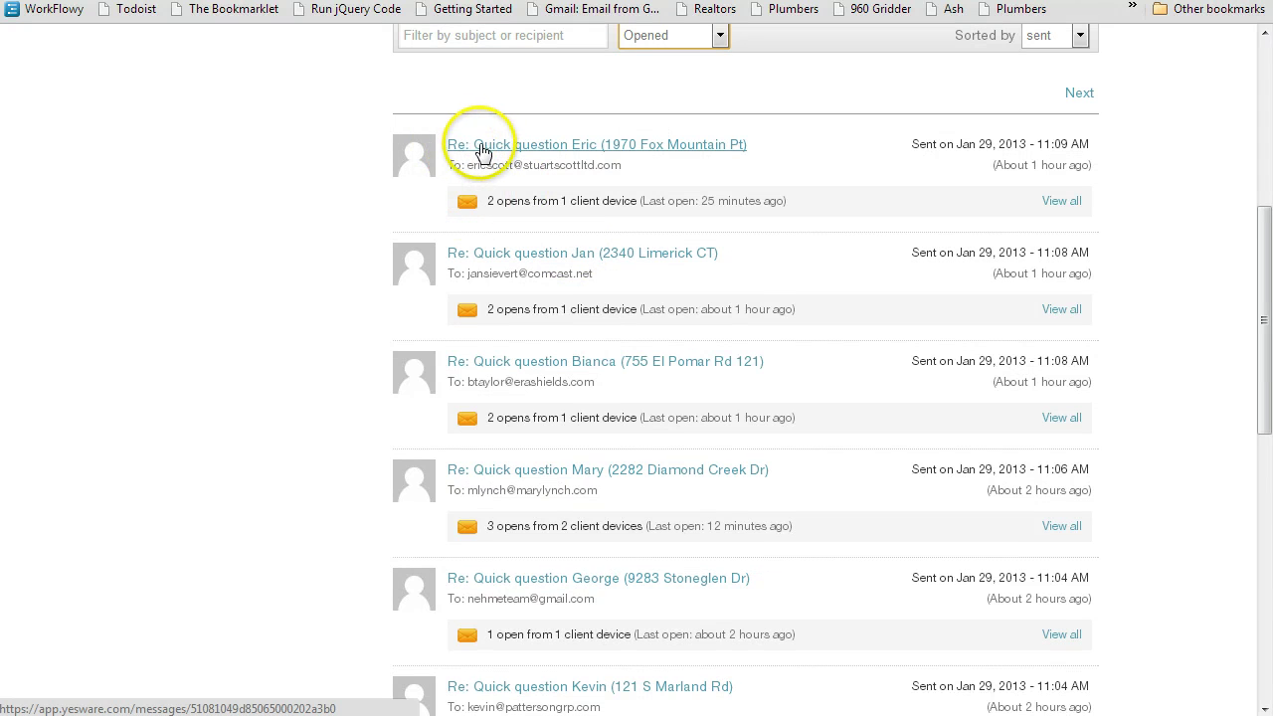
{"action": "scroll", "coordinate": [490, 182], "scroll_direction": "down", "scroll_amount": 8}
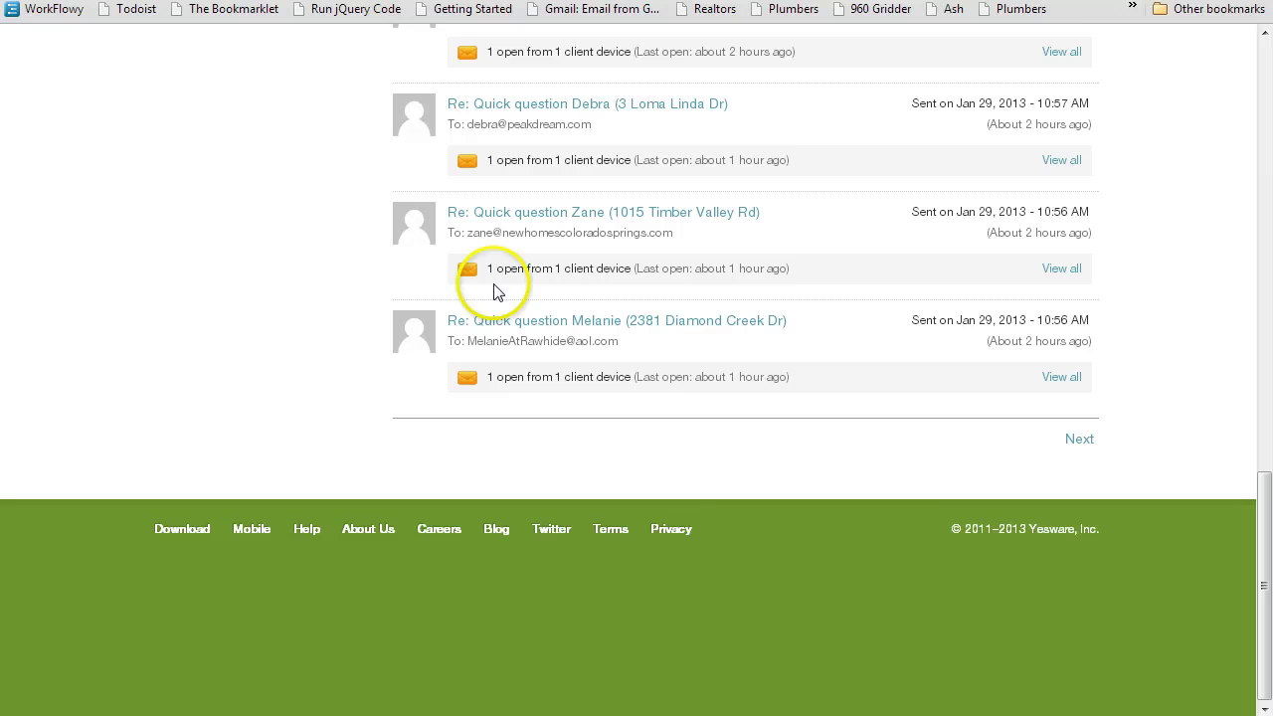
{"action": "scroll", "coordinate": [745, 352], "scroll_direction": "up", "scroll_amount": 2}
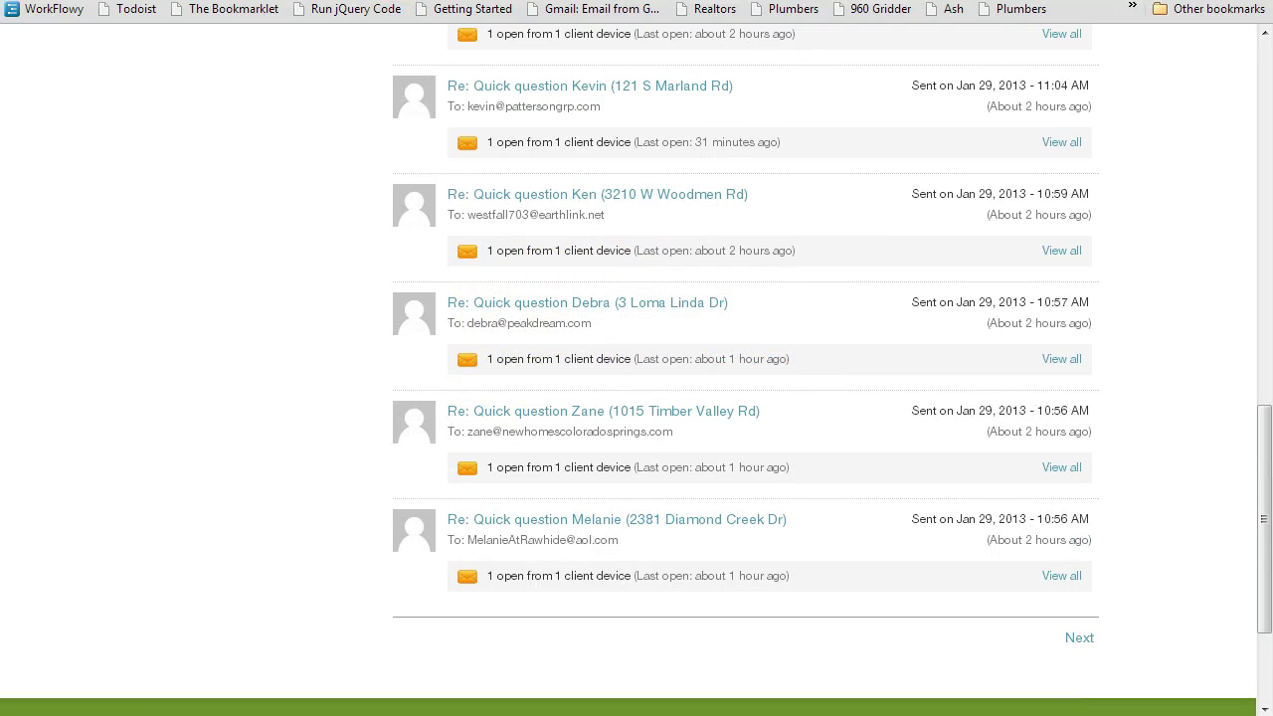
{"action": "key", "text": "ctrl+Tab"}
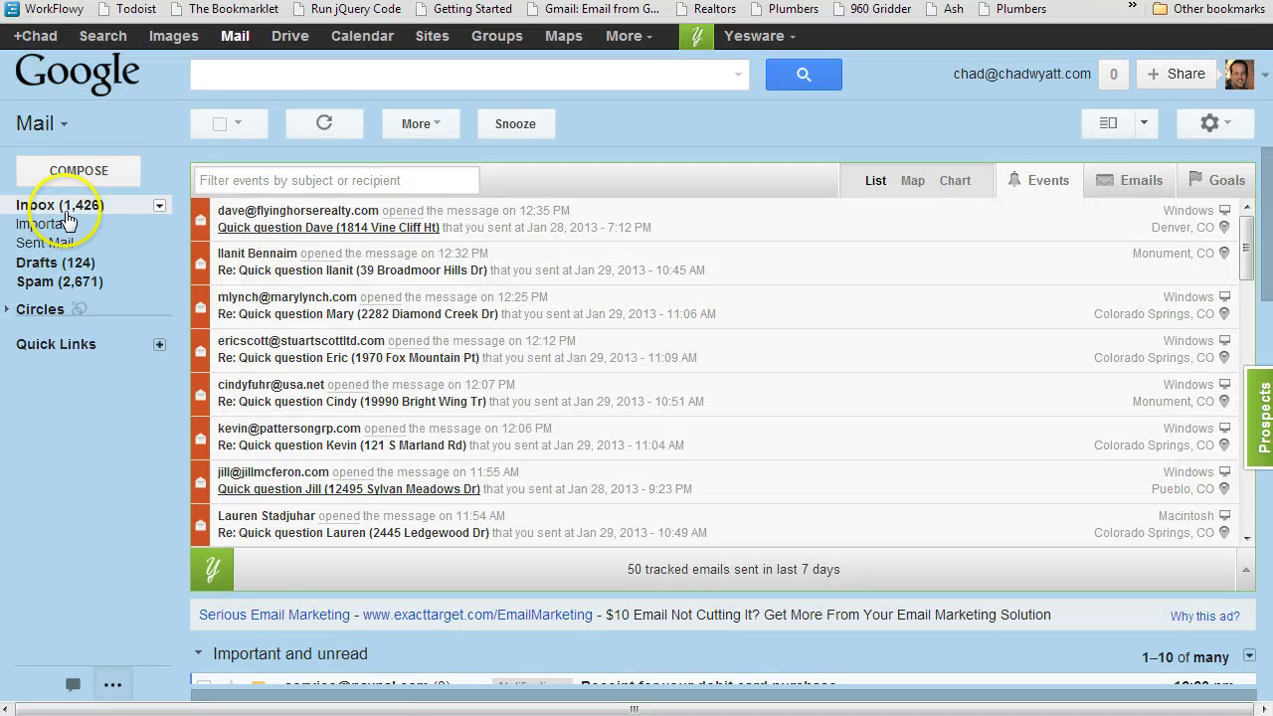
Step: Search Gmail with in:sent and the address of the recipient who opened the email
{"action": "mouse_move", "coordinate": [45, 316]}
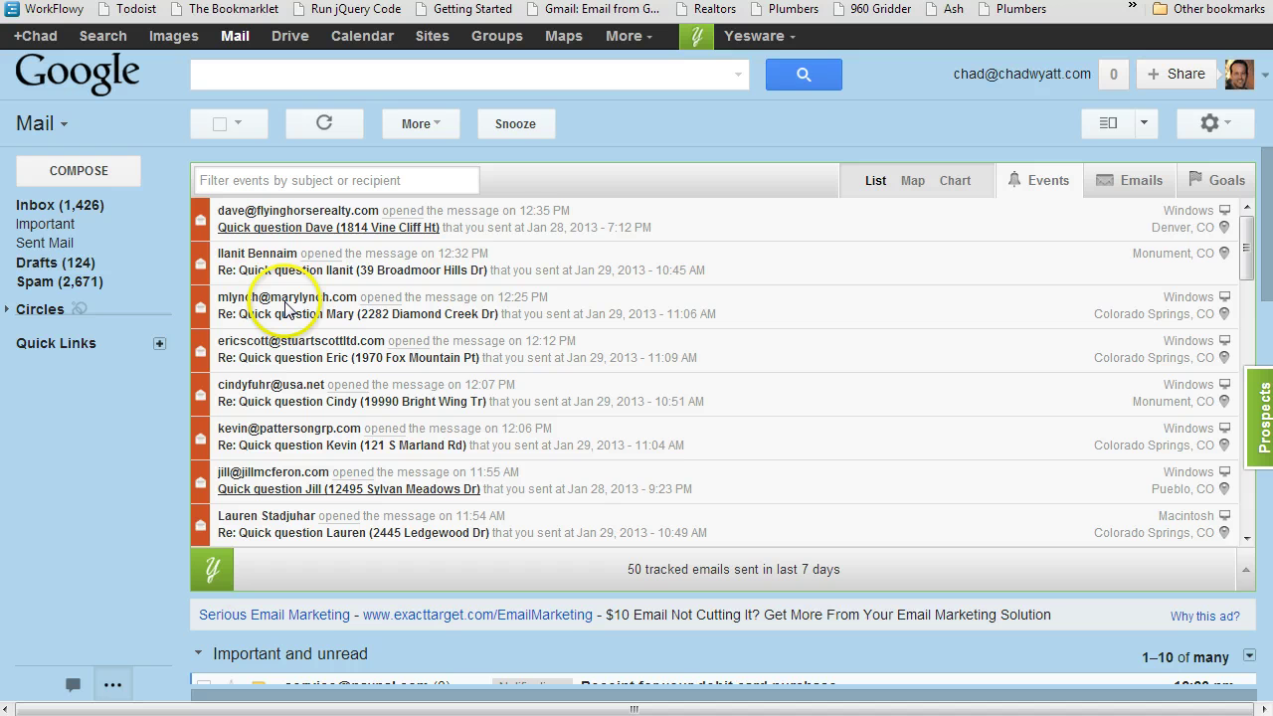
{"action": "mouse_move", "coordinate": [76, 248]}
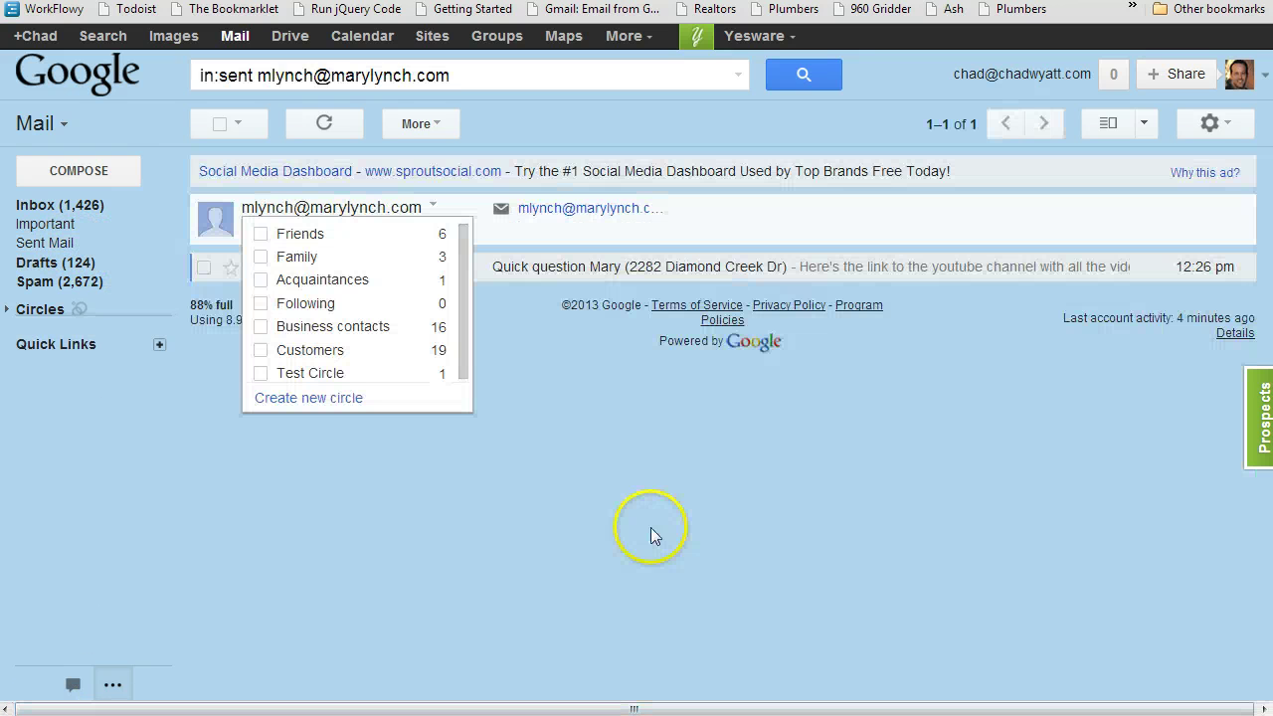
Step: Dismiss the Add to circles dropdown over the sent-mail search results
{"action": "left_click", "coordinate": [638, 494]}
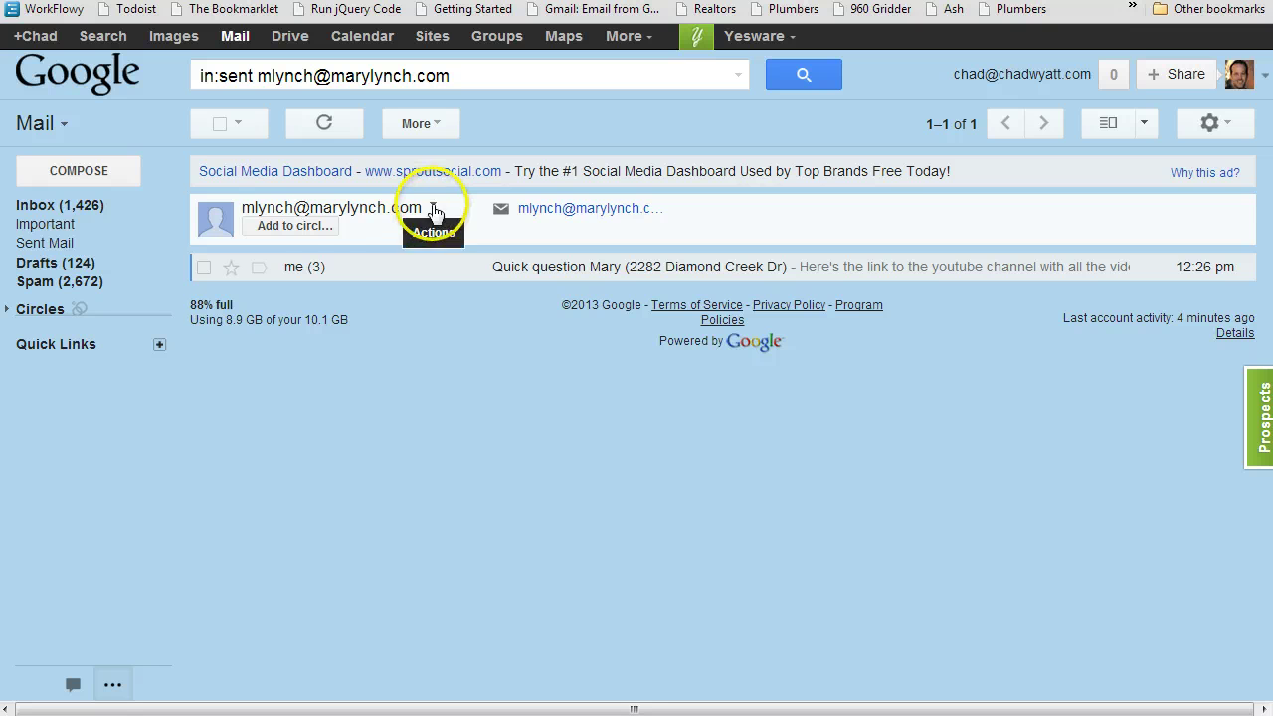
Step: Open the three-message 'Quick question' thread and read through the free-video pitch and YouTube follow-up
{"action": "left_click", "coordinate": [304, 267]}
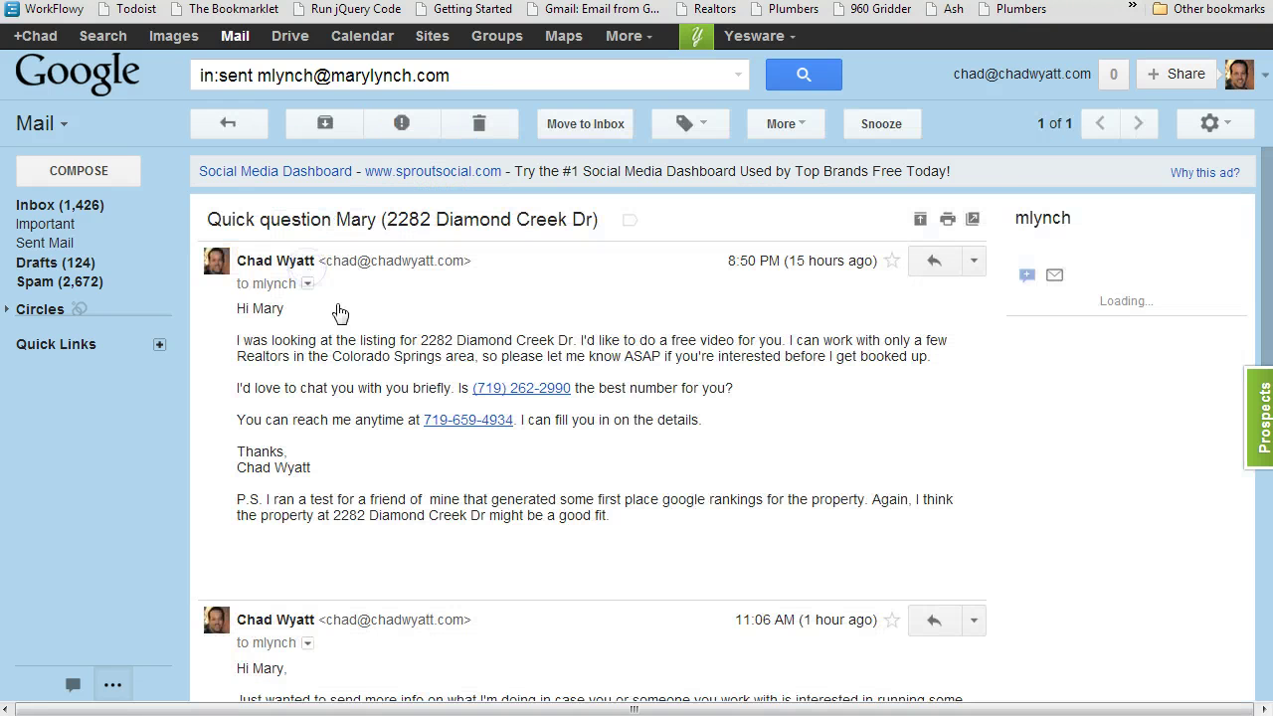
{"action": "scroll", "coordinate": [418, 343], "scroll_direction": "down", "scroll_amount": 1}
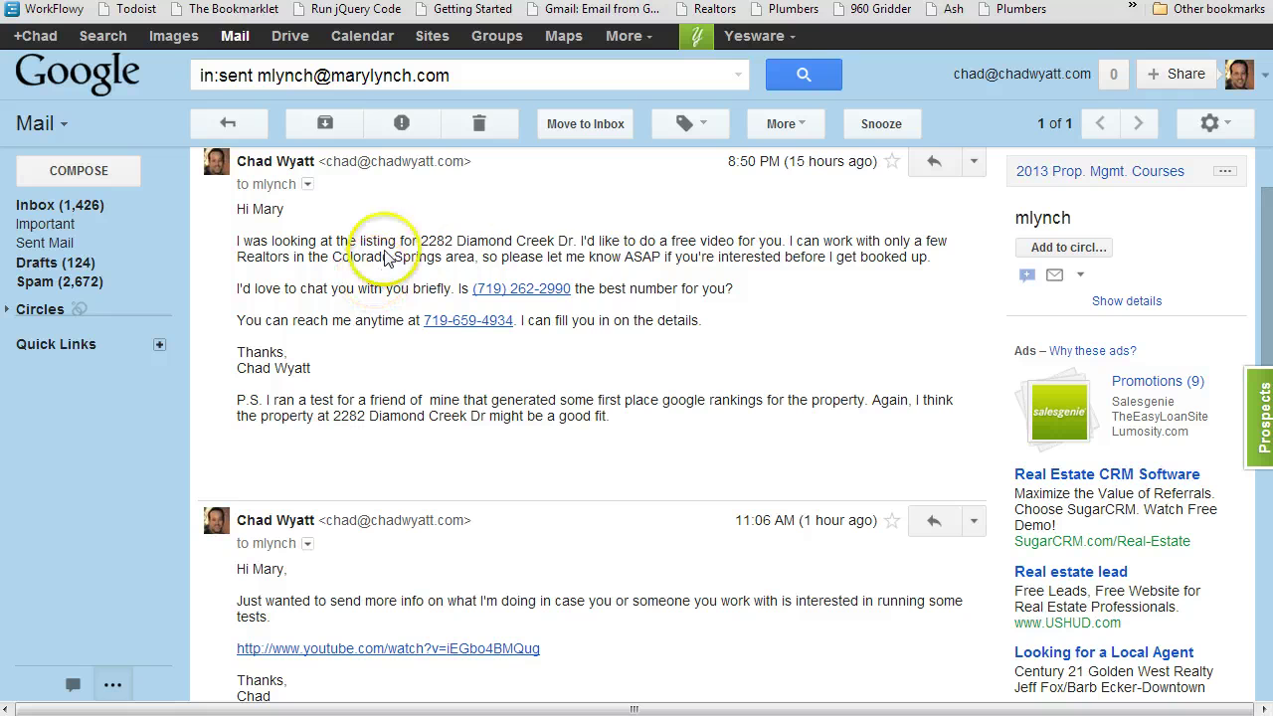
{"action": "left_click_drag", "start_coordinate": [610, 418], "coordinate": [497, 402]}
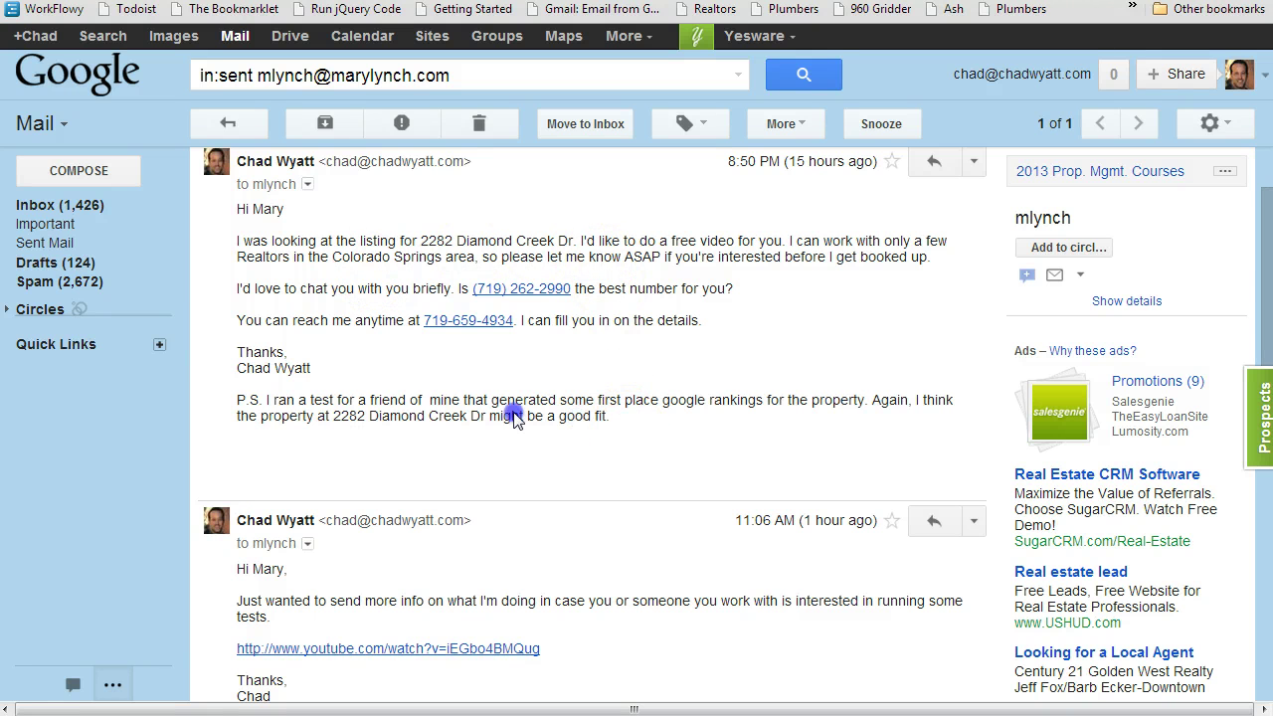
{"action": "left_click", "coordinate": [256, 216], "text": "shift"}
{"action": "scroll", "coordinate": [275, 248], "scroll_direction": "down", "scroll_amount": 2}
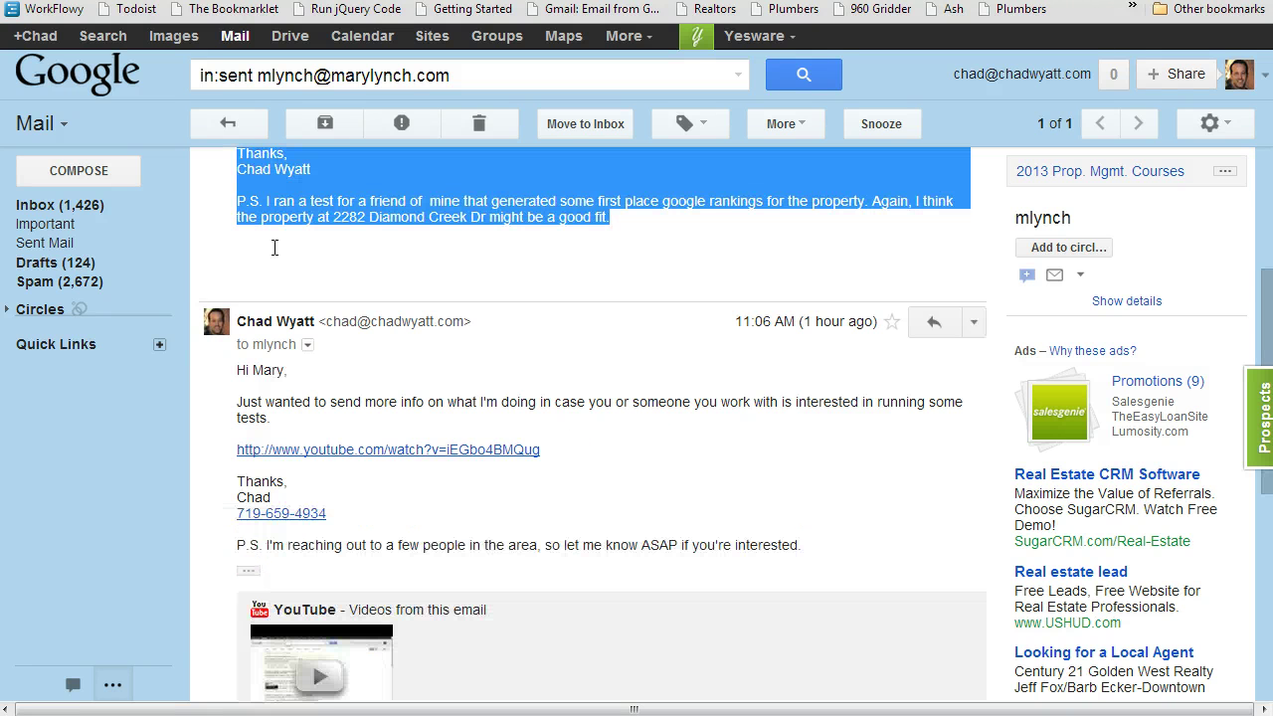
{"action": "scroll", "coordinate": [335, 142], "scroll_direction": "up", "scroll_amount": 2}
{"action": "left_click", "coordinate": [413, 373]}
{"action": "scroll", "coordinate": [413, 373], "scroll_direction": "down", "scroll_amount": 3}
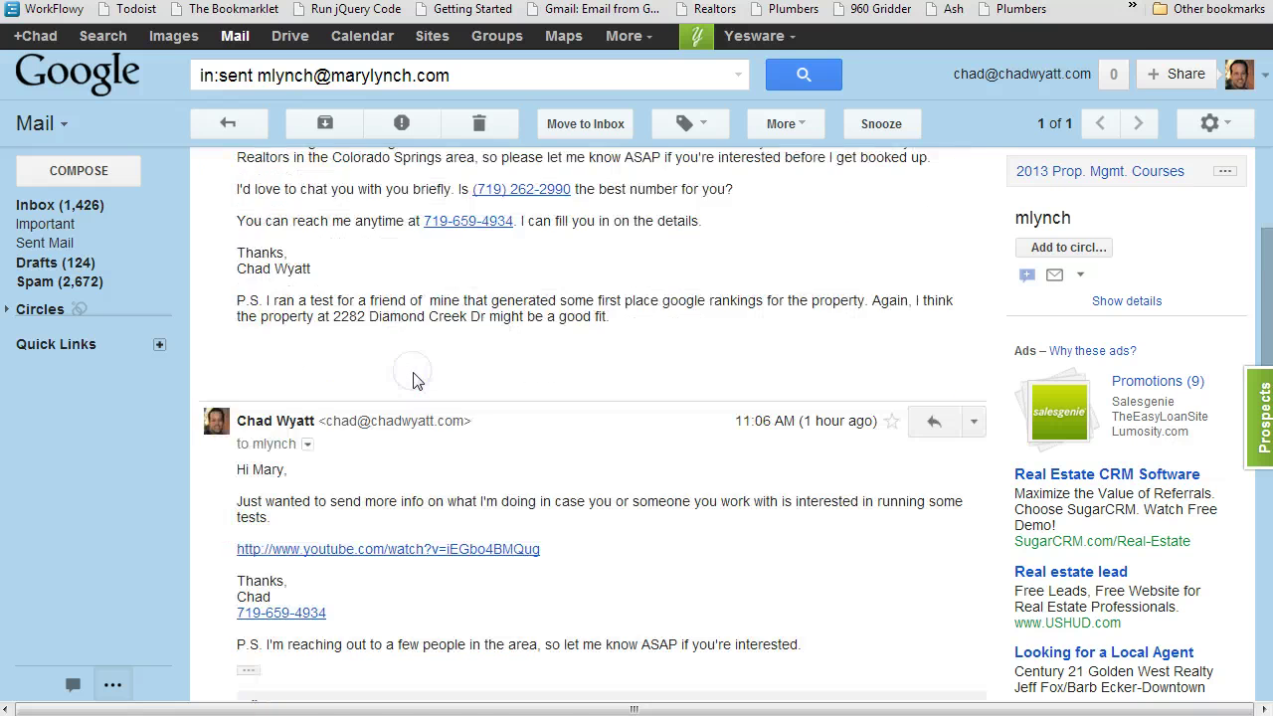
{"action": "scroll", "coordinate": [415, 381], "scroll_direction": "up", "scroll_amount": 1}
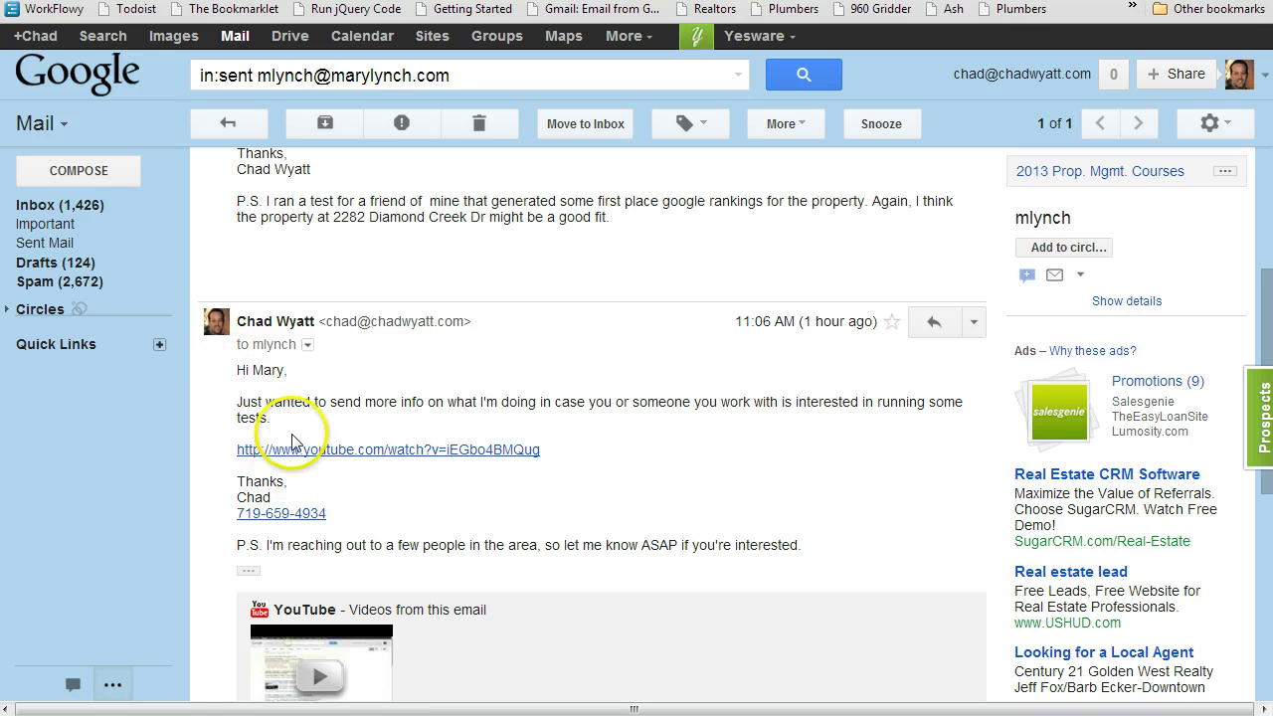
{"action": "scroll", "coordinate": [287, 458], "scroll_direction": "down", "scroll_amount": 1}
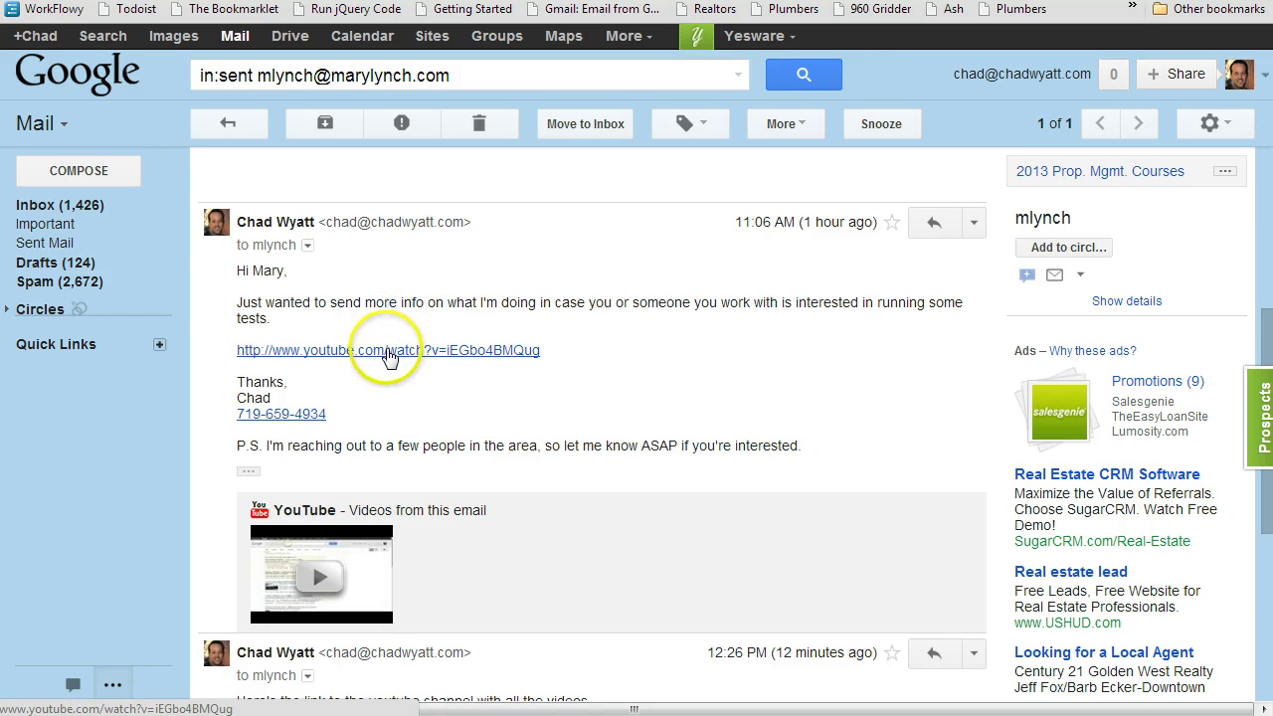
{"action": "scroll", "coordinate": [406, 402], "scroll_direction": "up", "scroll_amount": 2}
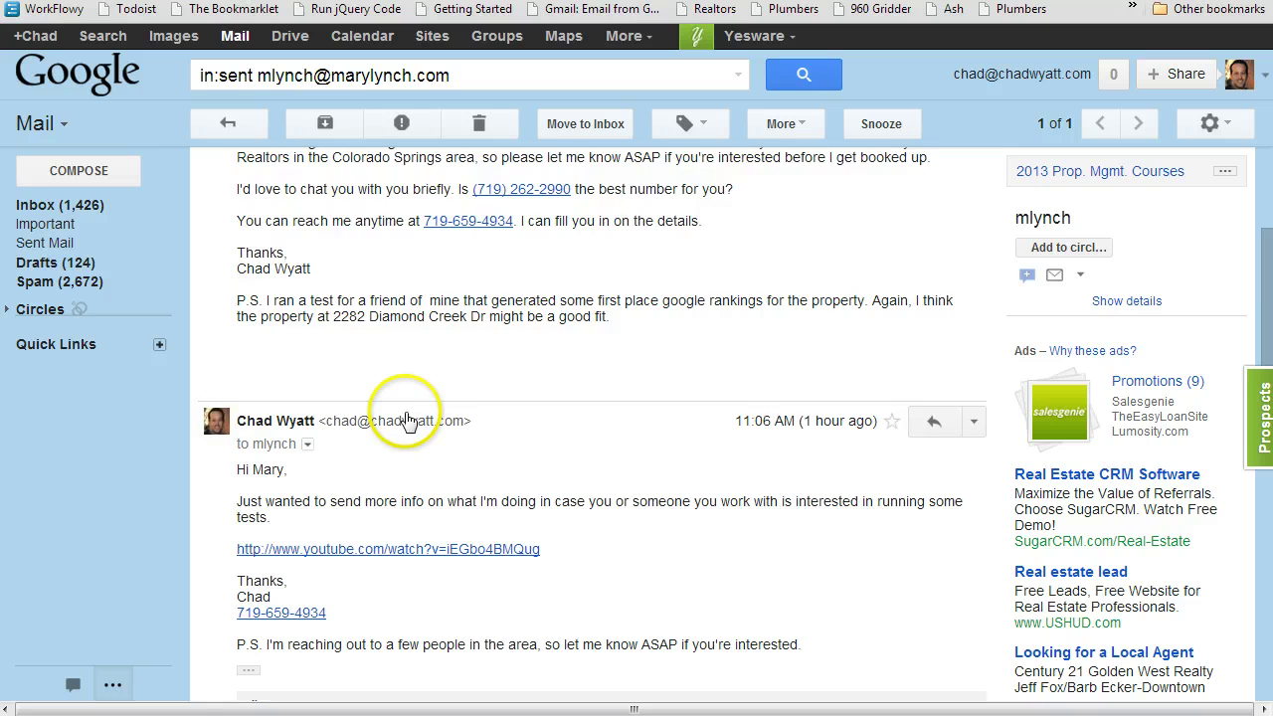
{"action": "scroll", "coordinate": [406, 420], "scroll_direction": "down", "scroll_amount": 3}
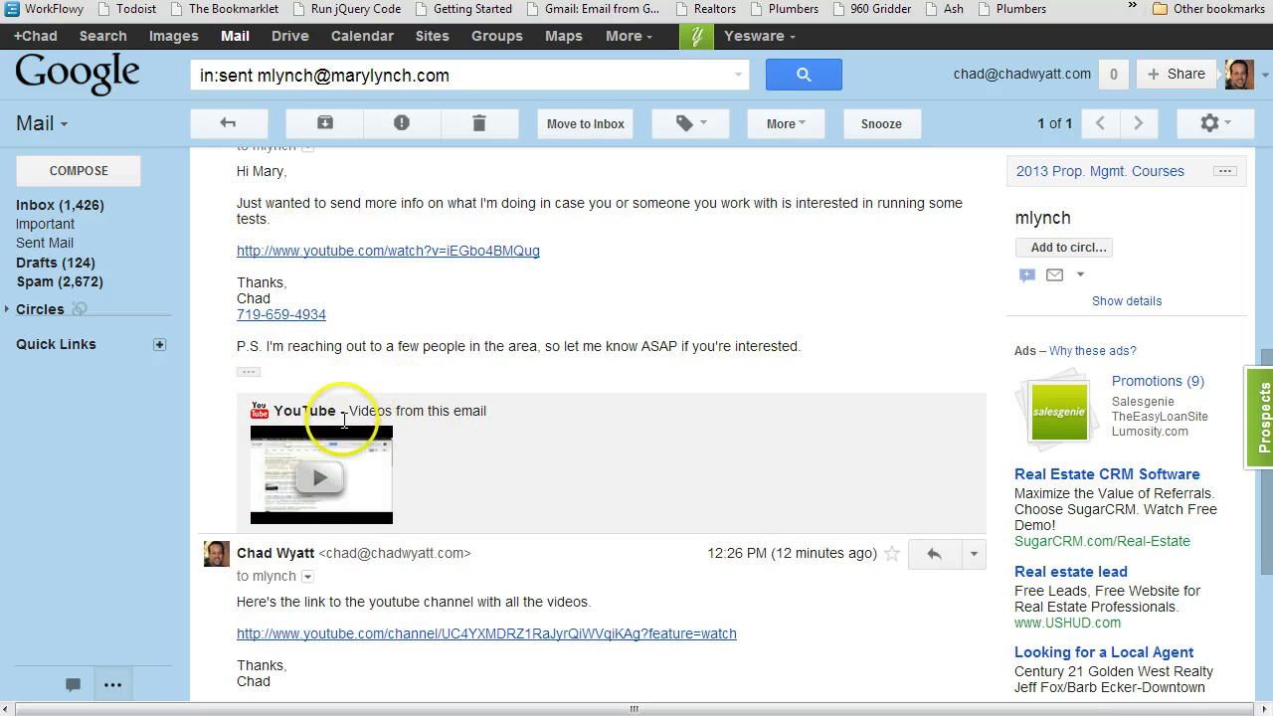
{"action": "scroll", "coordinate": [348, 318], "scroll_direction": "up", "scroll_amount": 1}
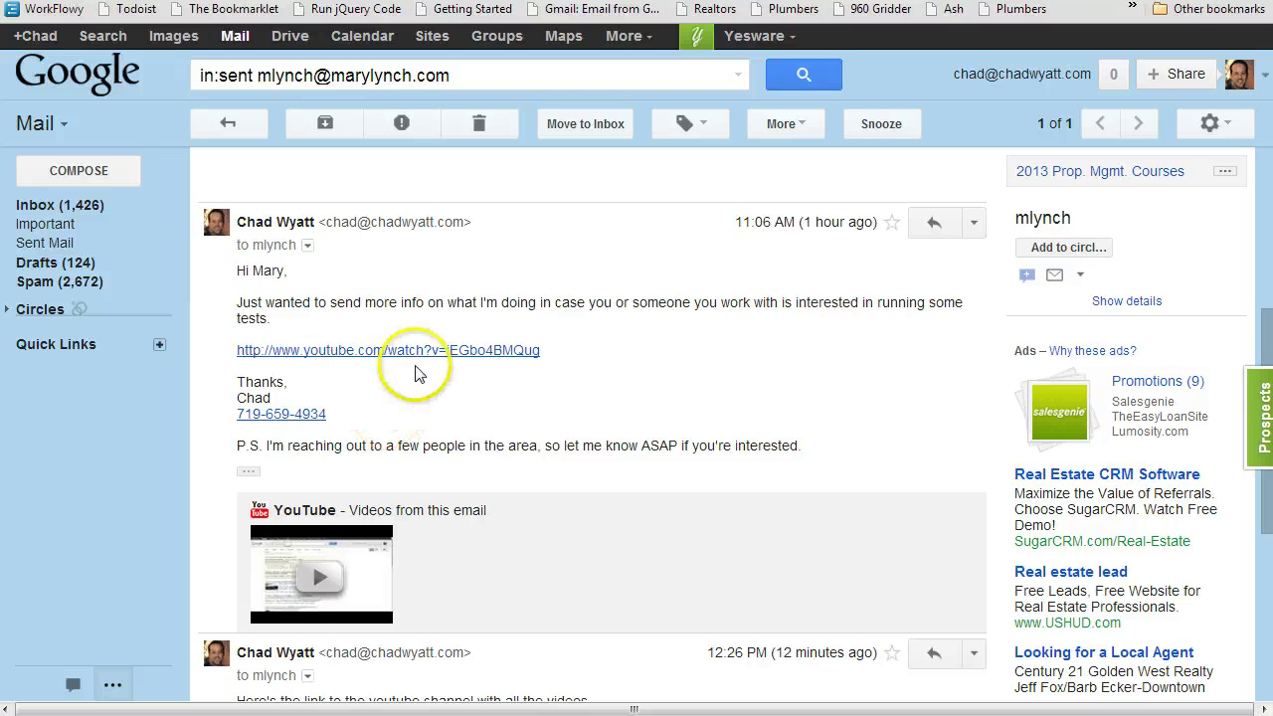
{"action": "scroll", "coordinate": [353, 369], "scroll_direction": "down", "scroll_amount": 1}
{"action": "scroll", "coordinate": [353, 369], "scroll_direction": "up", "scroll_amount": 1}
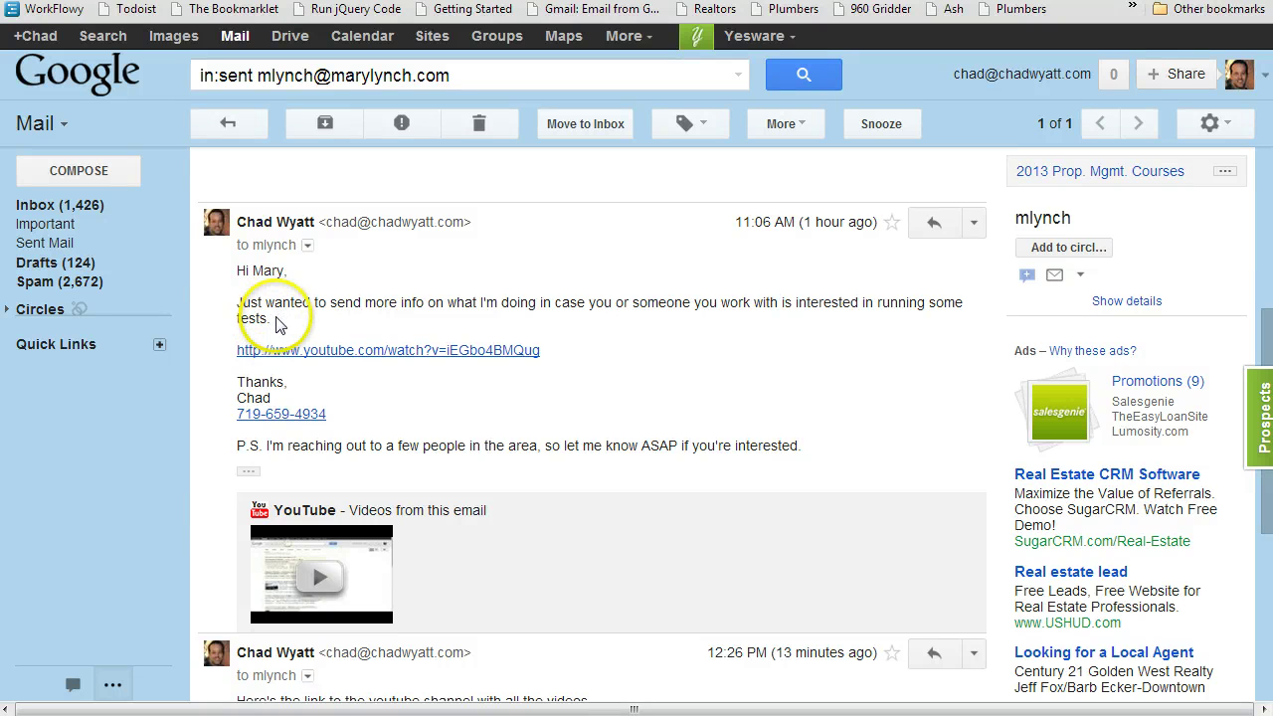
{"action": "scroll", "coordinate": [279, 320], "scroll_direction": "up", "scroll_amount": 3}
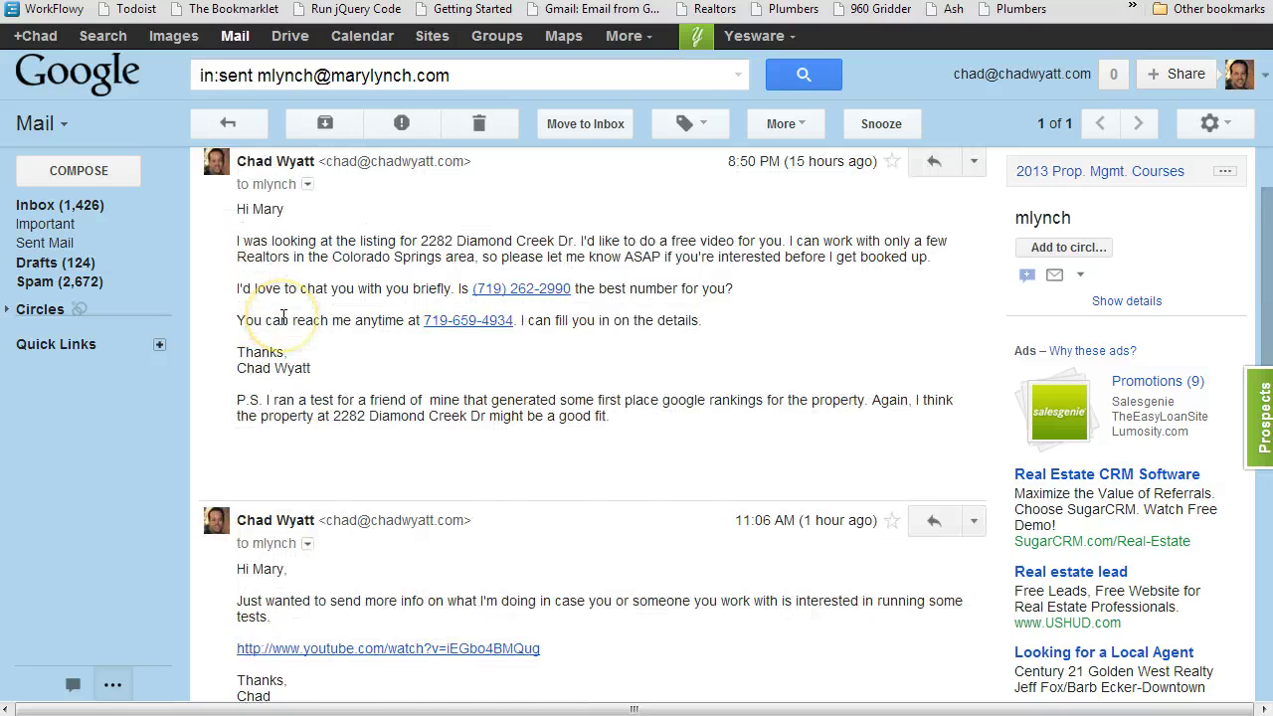
{"action": "scroll", "coordinate": [283, 317], "scroll_direction": "down", "scroll_amount": 3}
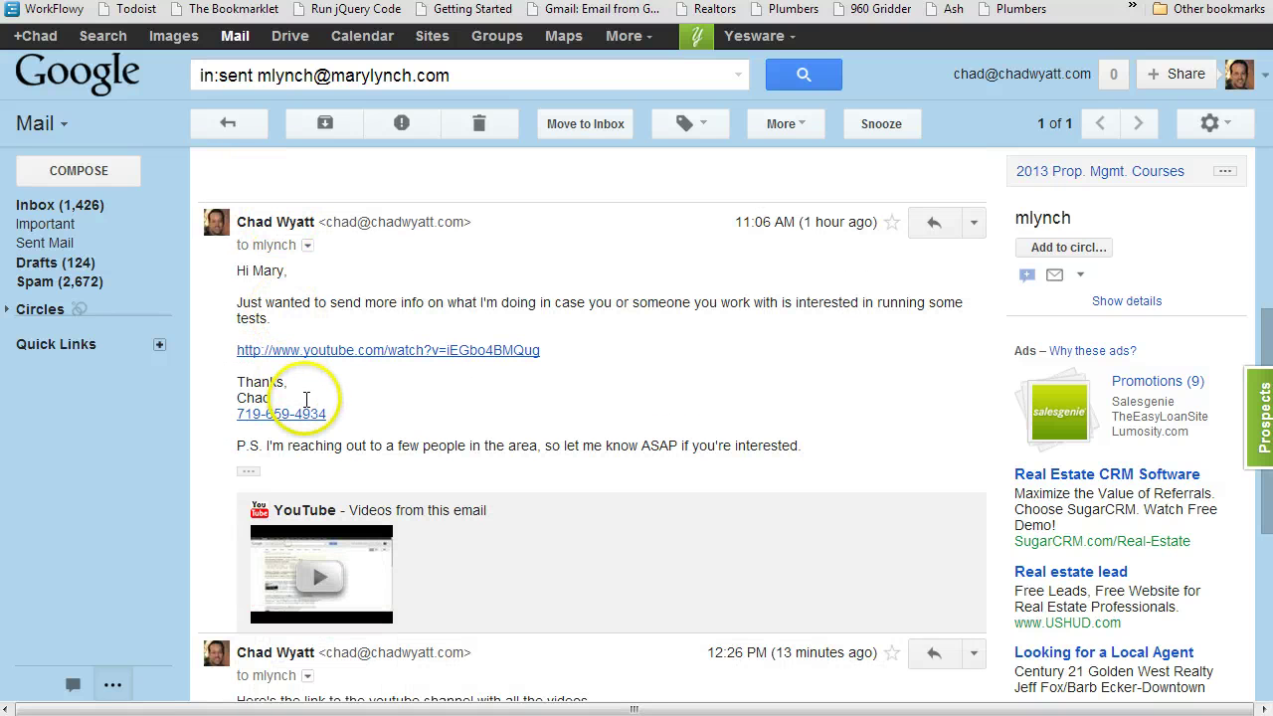
{"action": "scroll", "coordinate": [305, 397], "scroll_direction": "up", "scroll_amount": 3}
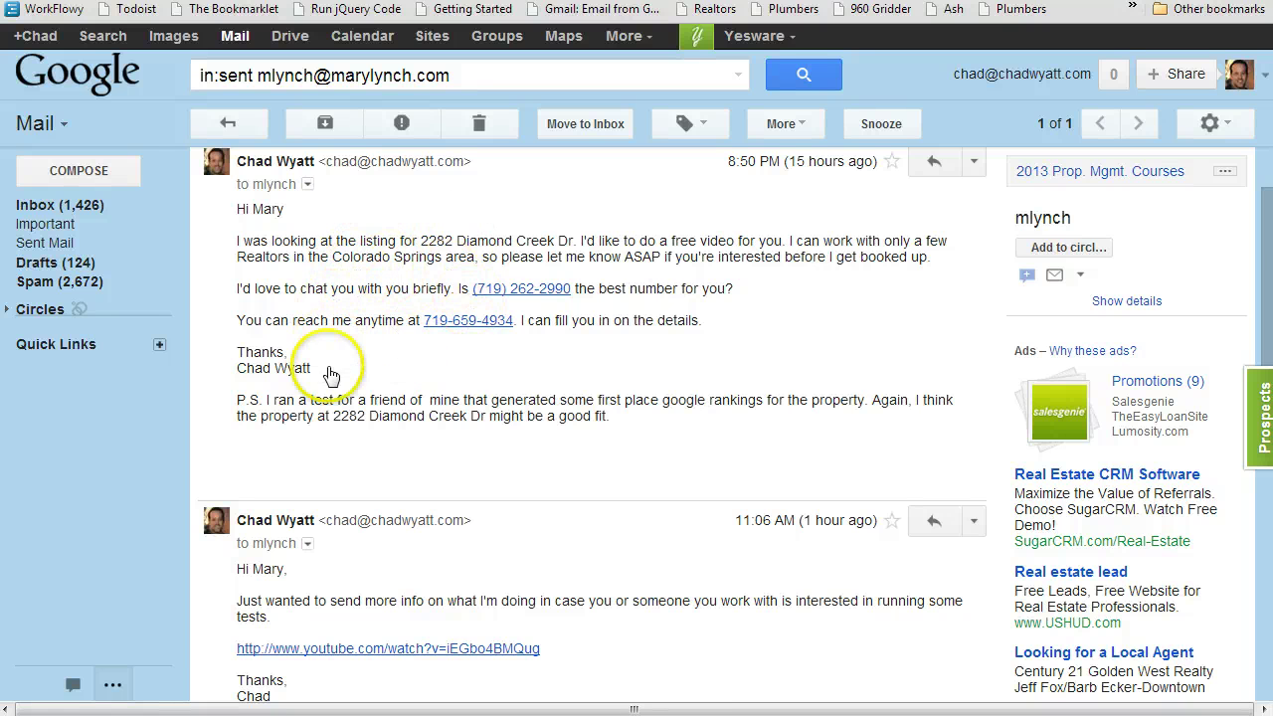
{"action": "left_click_drag", "start_coordinate": [608, 418], "coordinate": [248, 333]}
{"action": "left_click_drag", "start_coordinate": [254, 230], "coordinate": [239, 213]}
{"action": "left_click", "coordinate": [239, 210]}
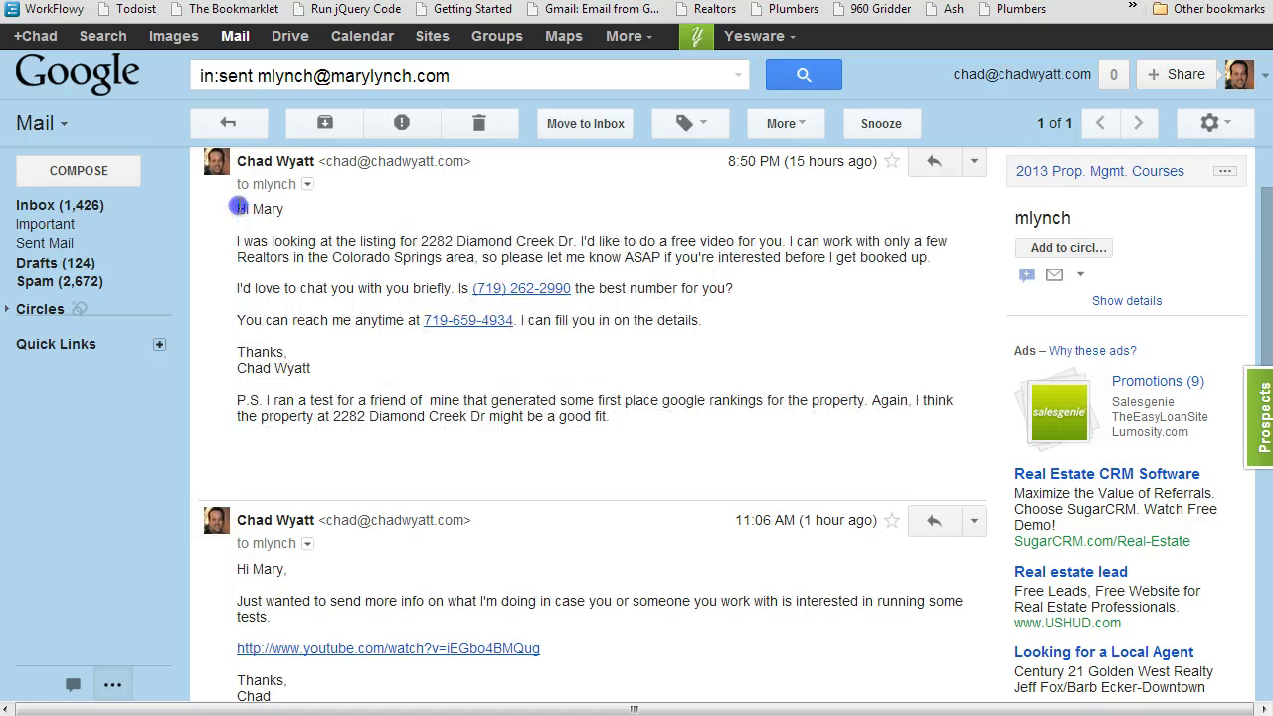
{"action": "left_click_drag", "start_coordinate": [240, 210], "coordinate": [604, 408]}
{"action": "left_click", "coordinate": [623, 429]}
{"action": "scroll", "coordinate": [616, 422], "scroll_direction": "down", "scroll_amount": 2}
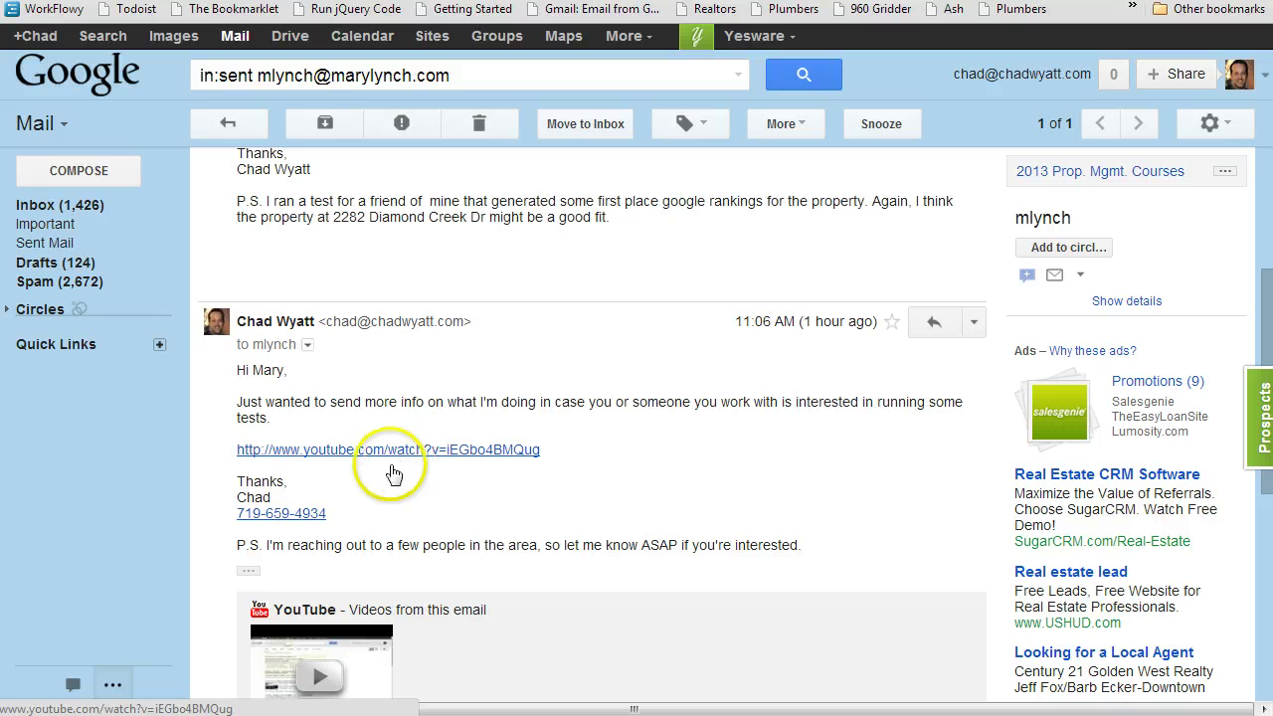
{"action": "scroll", "coordinate": [397, 462], "scroll_direction": "down", "scroll_amount": 3}
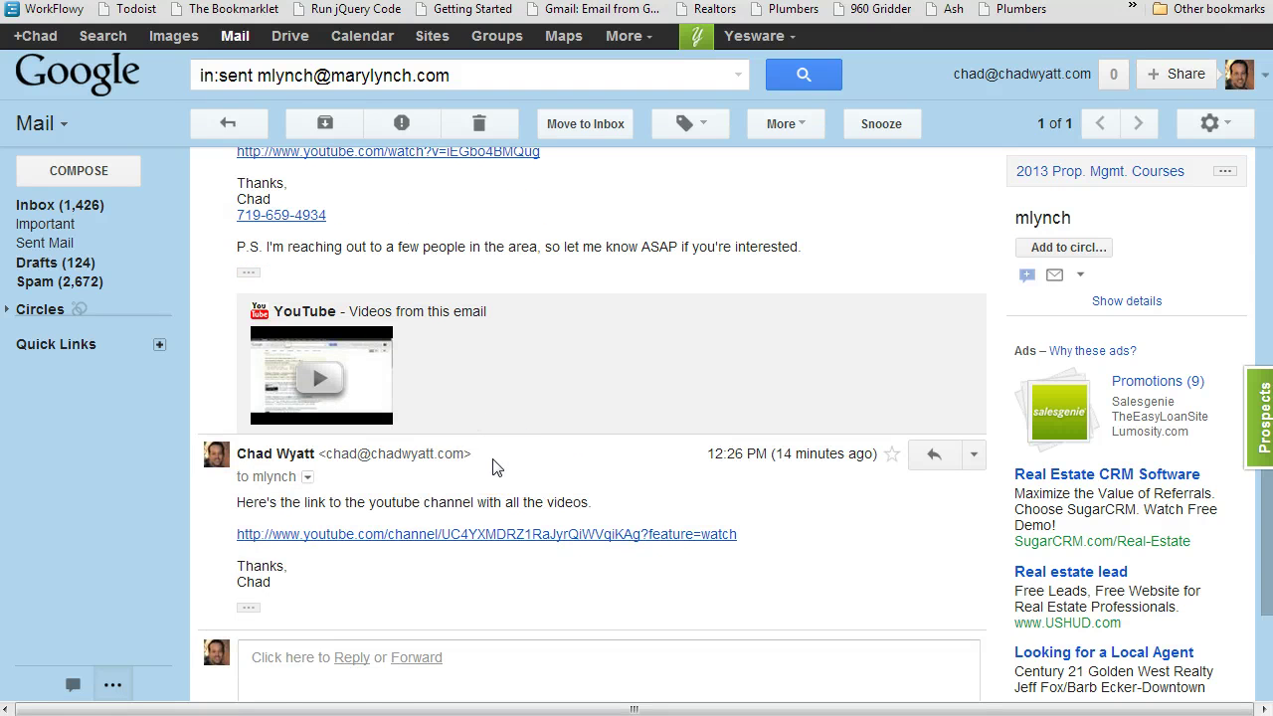
{"action": "scroll", "coordinate": [496, 468], "scroll_direction": "up", "scroll_amount": 2}
{"action": "scroll", "coordinate": [496, 467], "scroll_direction": "down", "scroll_amount": 2}
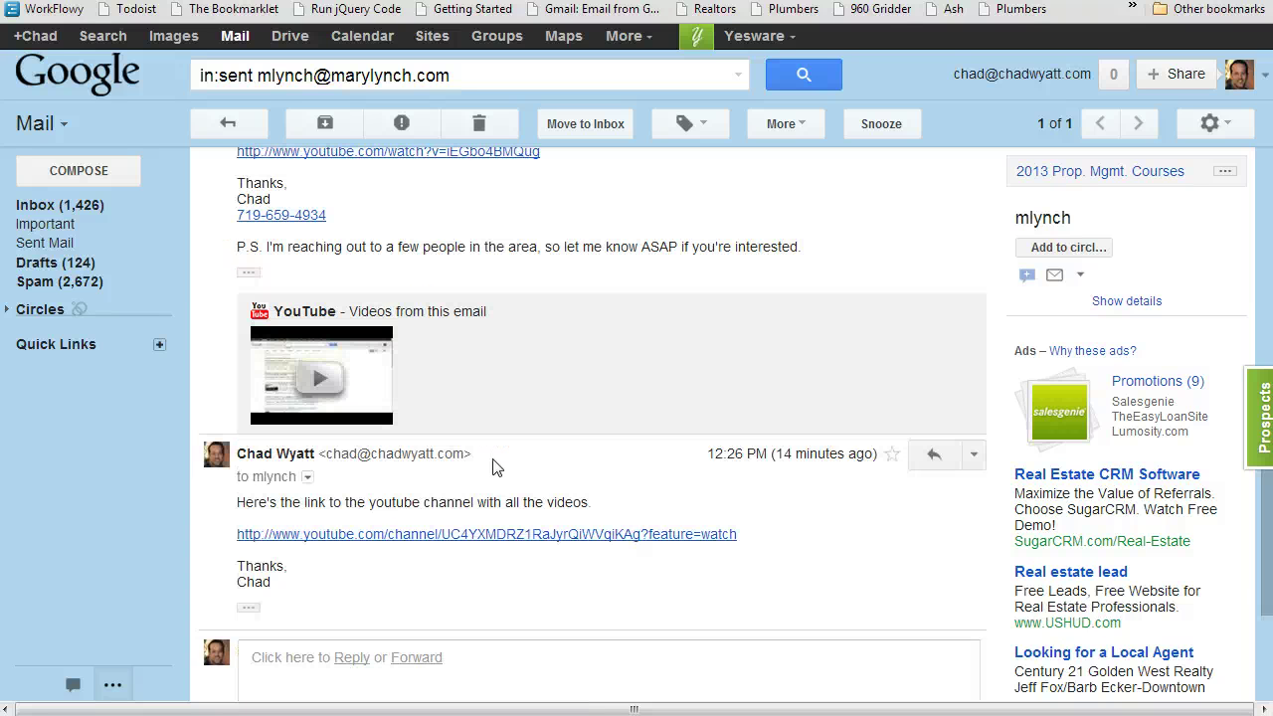